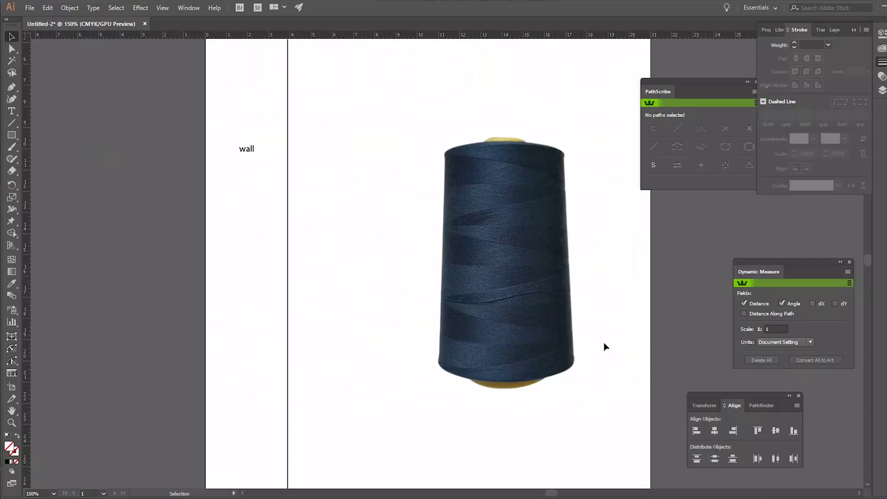
Move the thread-cone photo left beside the wall and rotate it clockwise into a tilt
left_click(446, 233)
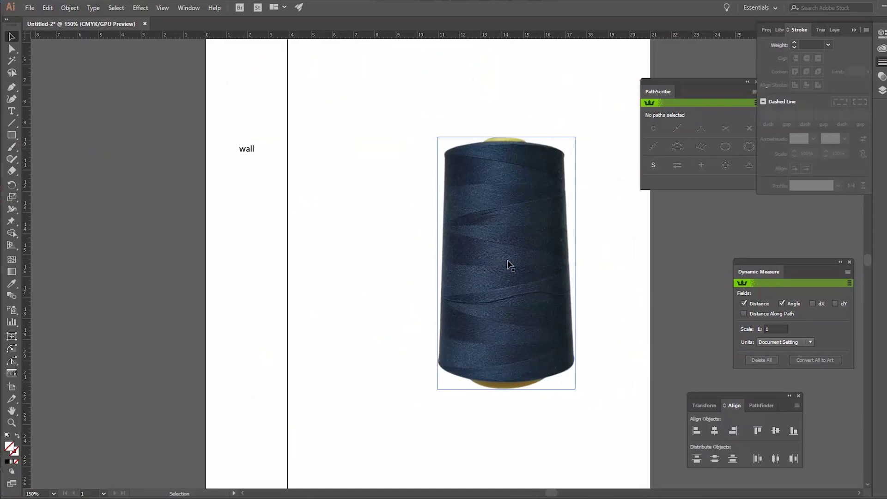
left_click_drag(508, 264, 365, 263)
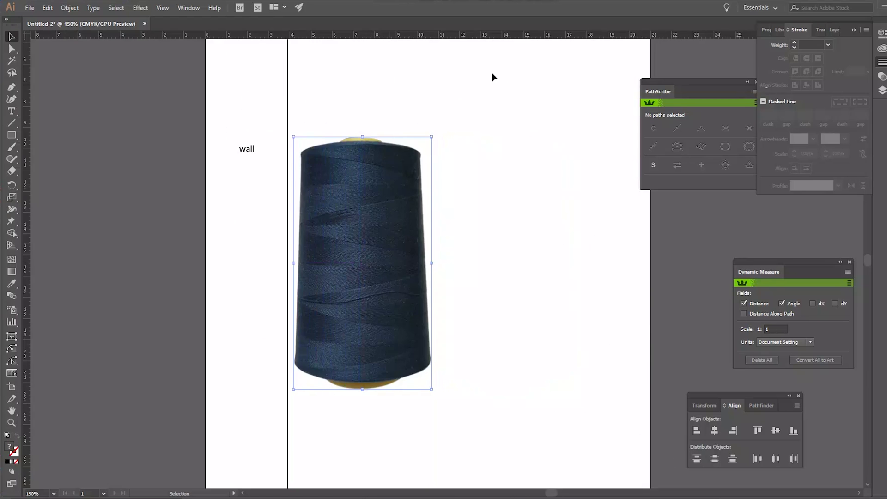
left_click_drag(434, 134, 457, 153)
left_click_drag(387, 212, 405, 211)
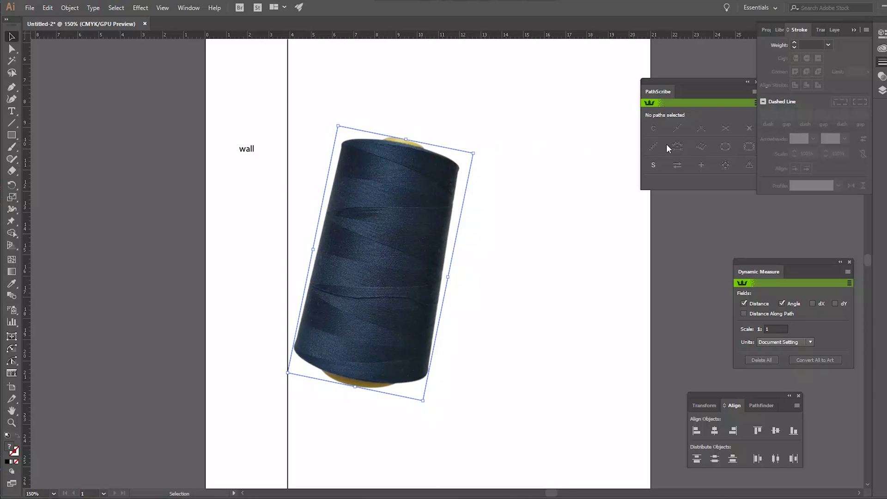
left_click(12, 123)
Draw a line along the tilted cone's central axis and nudge it slightly right
left_click_drag(321, 406, 396, 123)
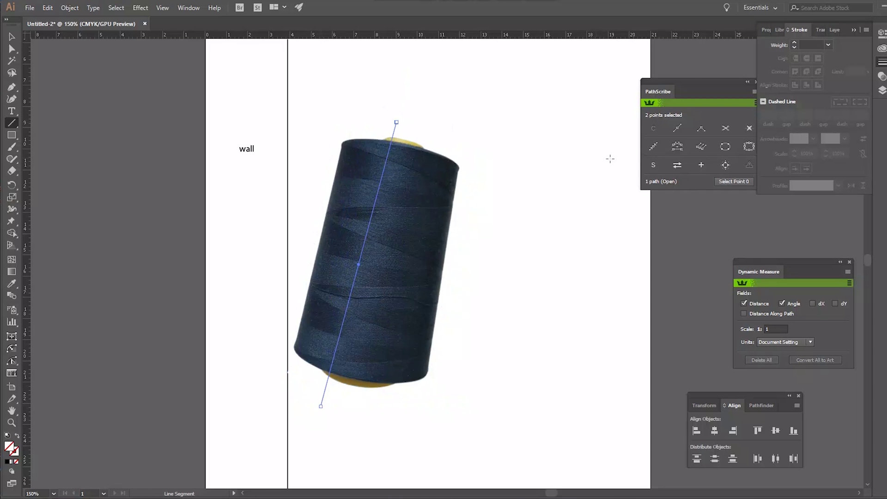
left_click(12, 36)
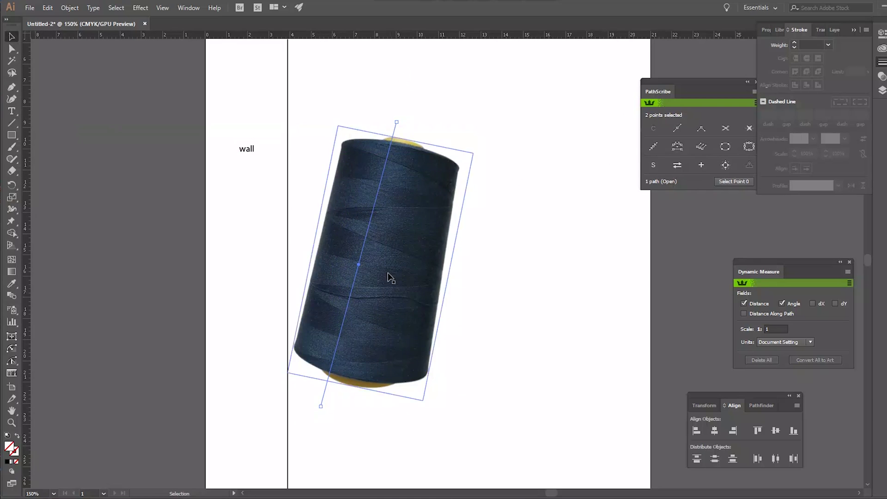
left_click_drag(370, 218, 377, 218)
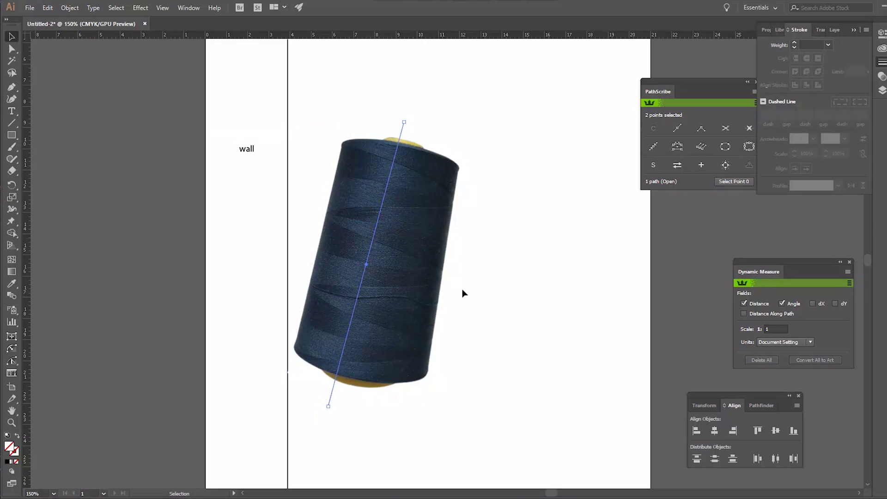
Start an Offset Path on the axis line and enter the .35 cm offset
left_click(69, 8)
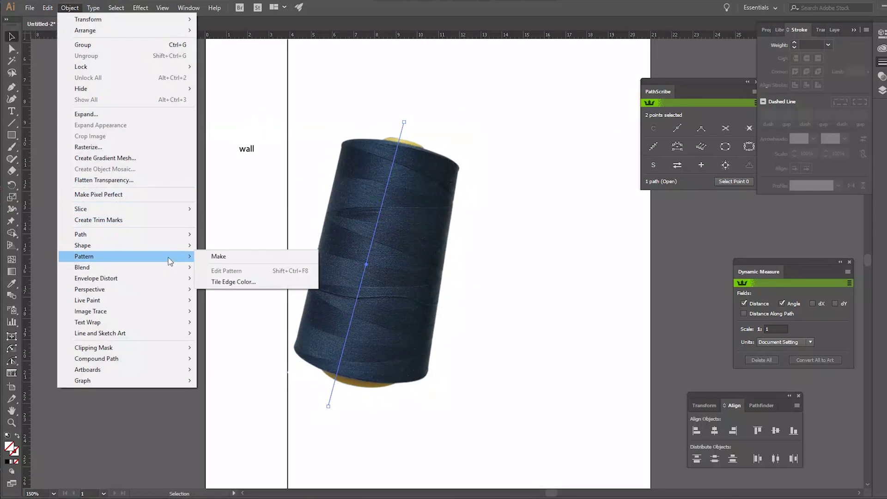
mouse_move(170, 237)
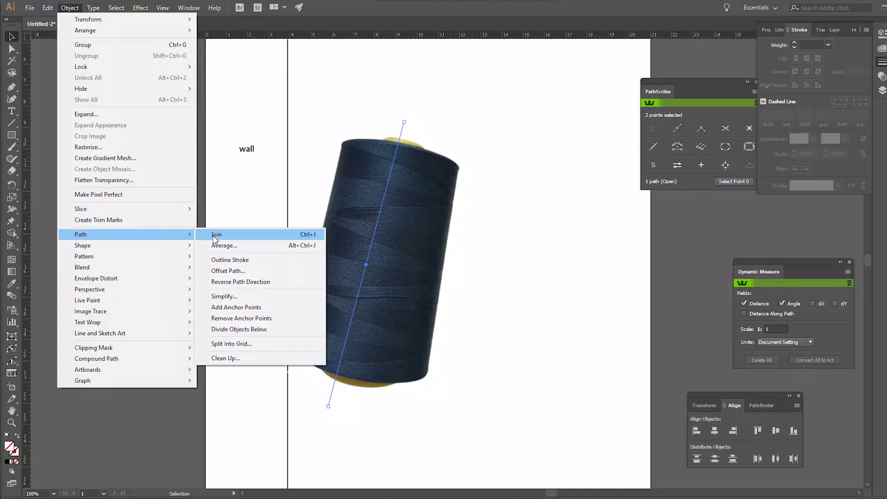
left_click(231, 271)
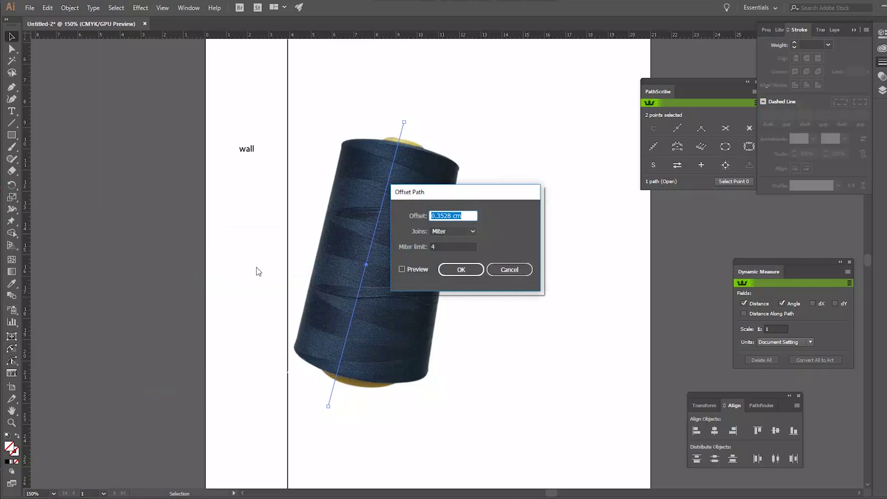
type(".35")
Apply the offset, then run the PathScribe action on both rod paths
key("Return")
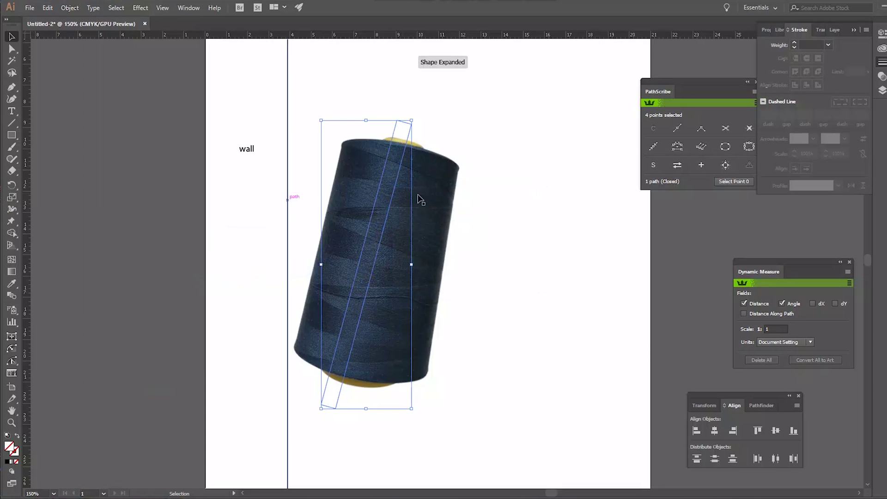
left_click(387, 186, "shift")
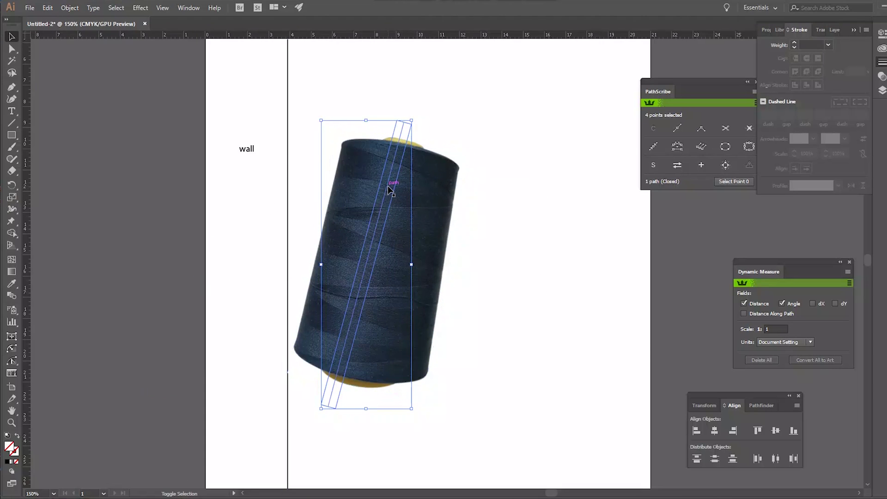
left_click(647, 165)
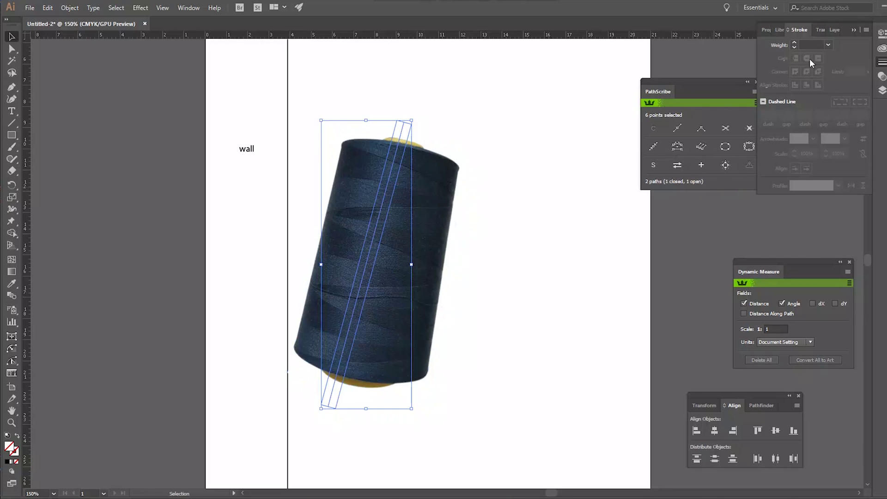
left_click(492, 282)
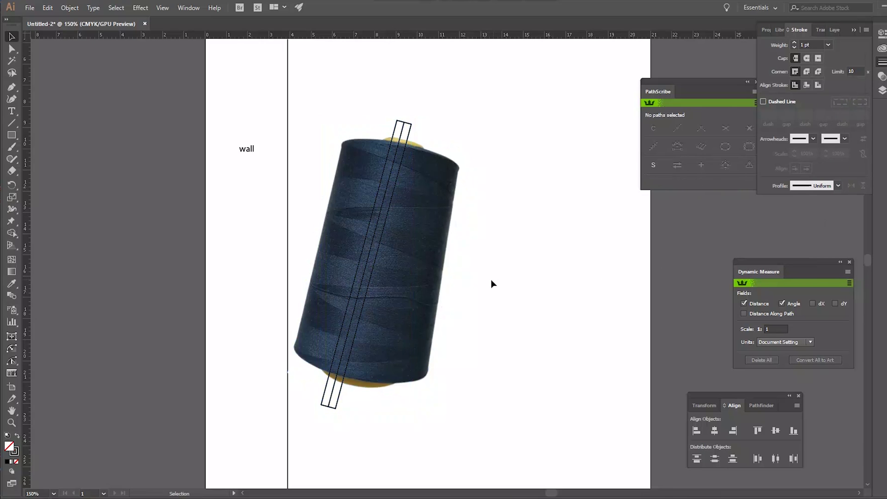
Draw a circle centred on the rod's top edge and shrink it slightly
left_click(12, 135)
key("l")
scroll(402, 123, "up", 5, "alt")
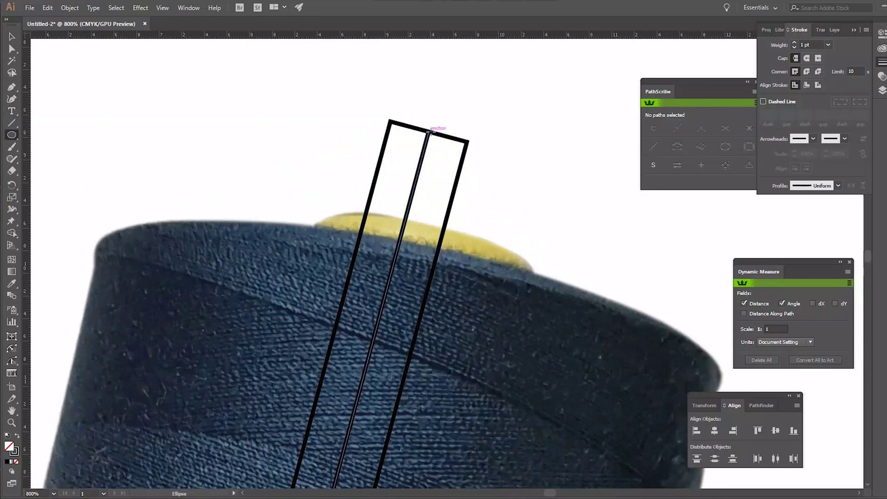
left_click_drag(428, 131, 468, 169, "alt+shift")
scroll(480, 70, "up", 2, "alt")
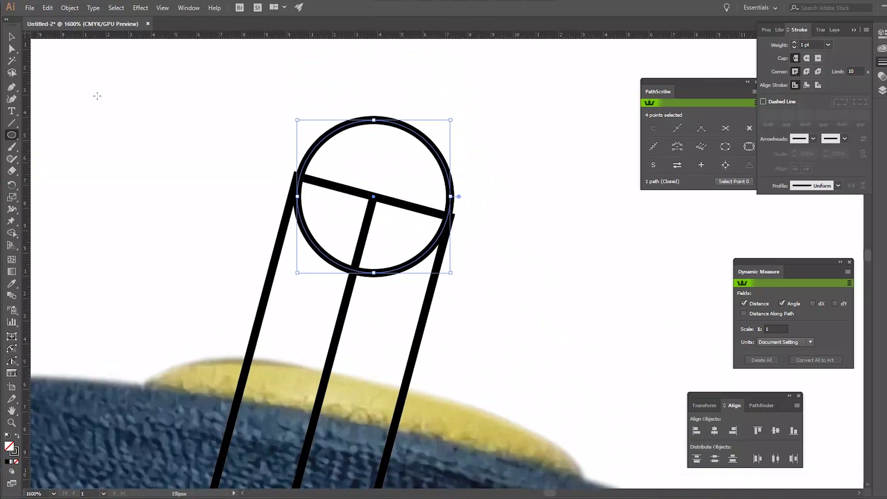
key("v")
left_click_drag(450, 273, 455, 276, "alt+shift")
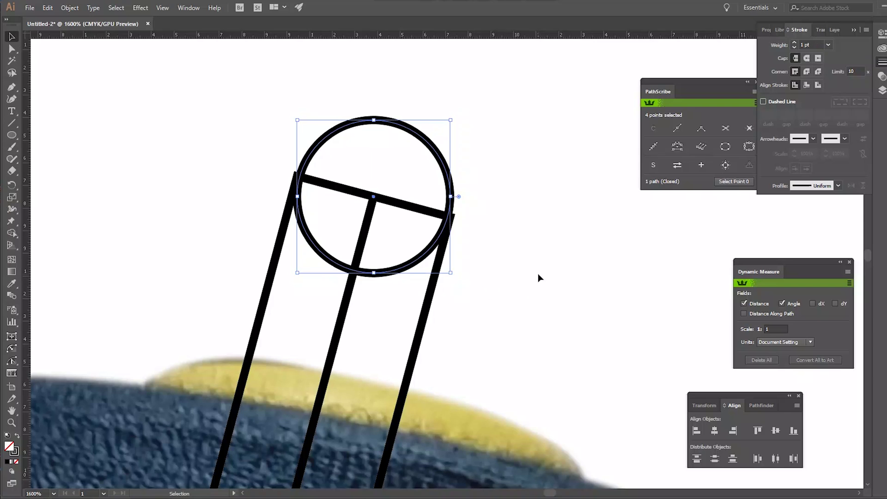
In outline view, resize the cap circle around its centre to 0.7 cm
key("ctrl+y")
scroll(413, 199, "up", 1, "alt")
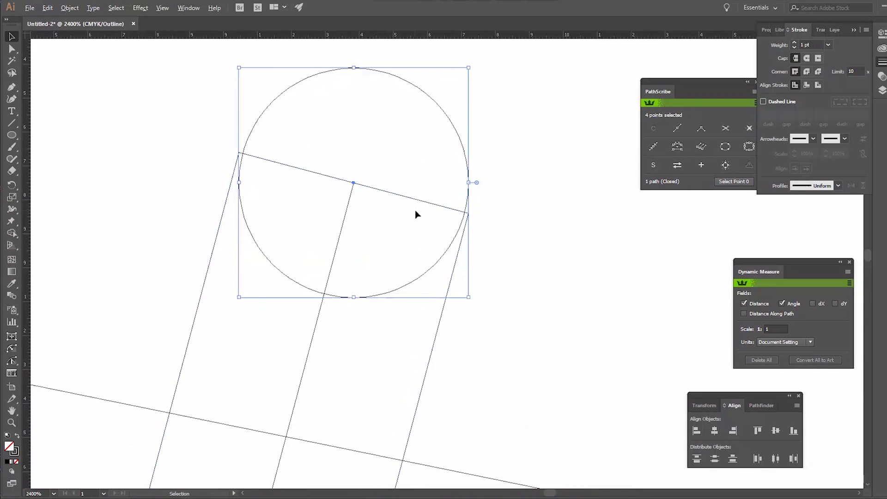
scroll(415, 211, "up", 1, "alt")
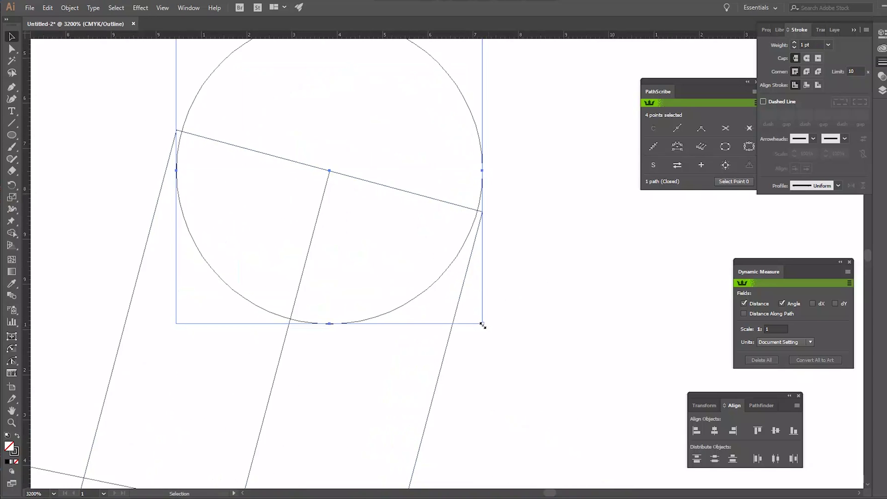
left_click_drag(482, 325, 487, 329, "alt+shift")
scroll(432, 300, "down", 3, "alt")
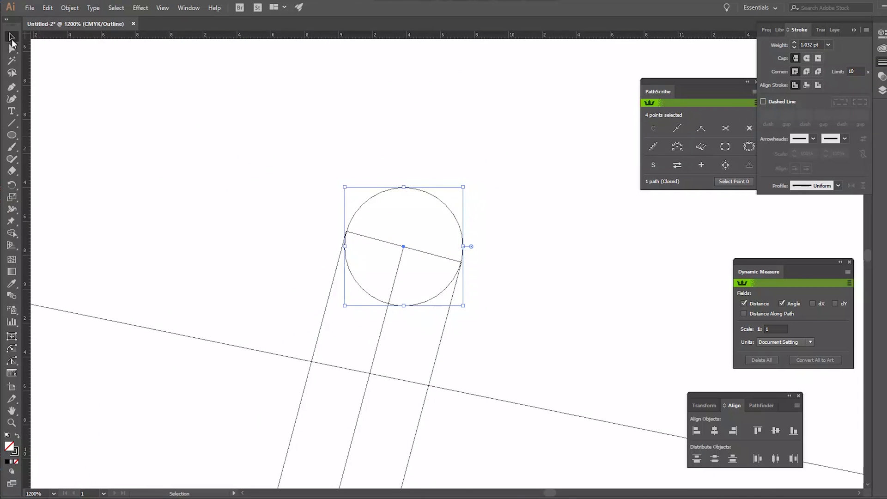
left_click(163, 128)
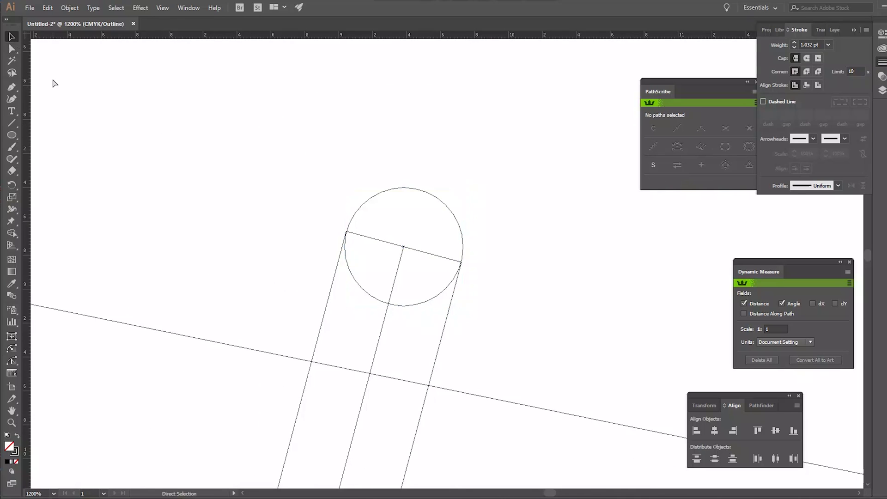
key("ctrl+y")
scroll(214, 258, "down", 5, "alt")
scroll(215, 258, "down", 1, "alt")
Draw a 2.25 × 1.45 cm base-plate rectangle from the rod's foot to the wall
left_click(12, 135)
left_click(55, 135)
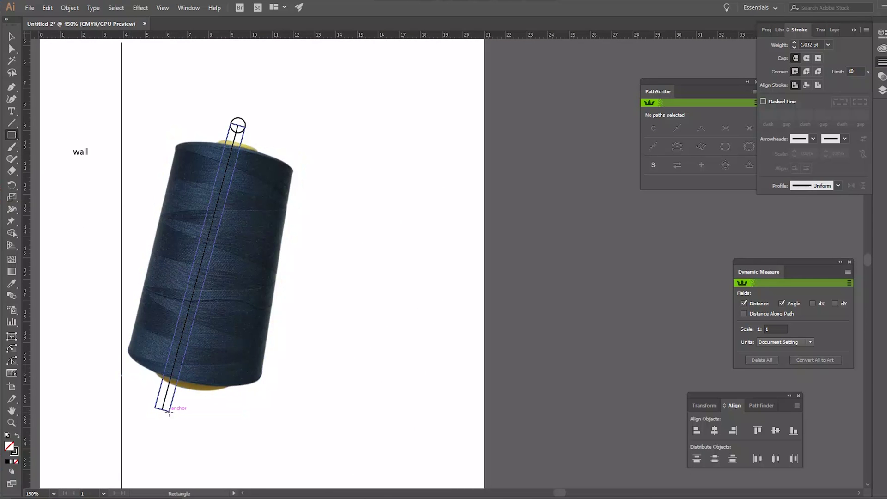
left_click_drag(169, 410, 121, 381)
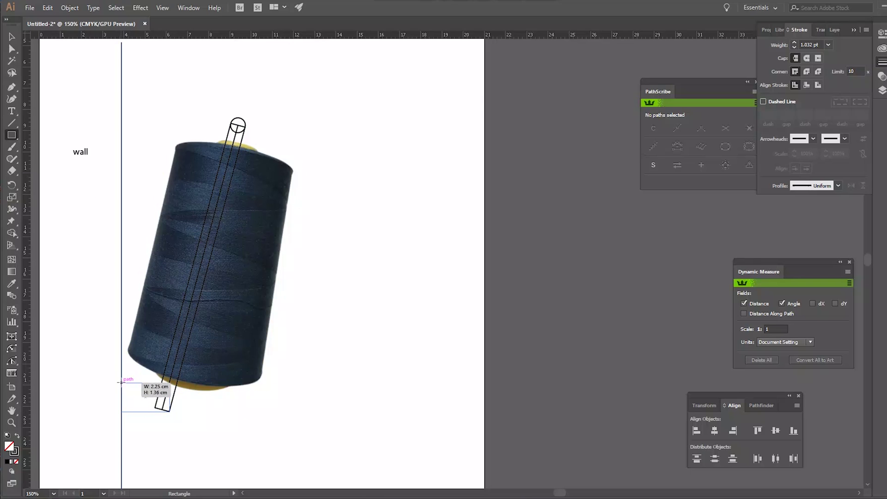
left_click_drag(121, 382, 121, 378)
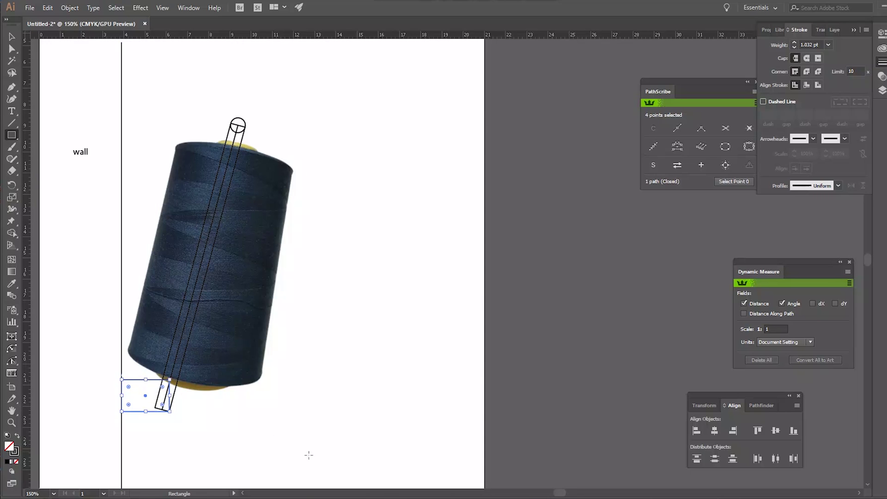
key("v")
scroll(363, 404, "down", 3)
left_click(320, 383)
scroll(340, 318, "up", 3)
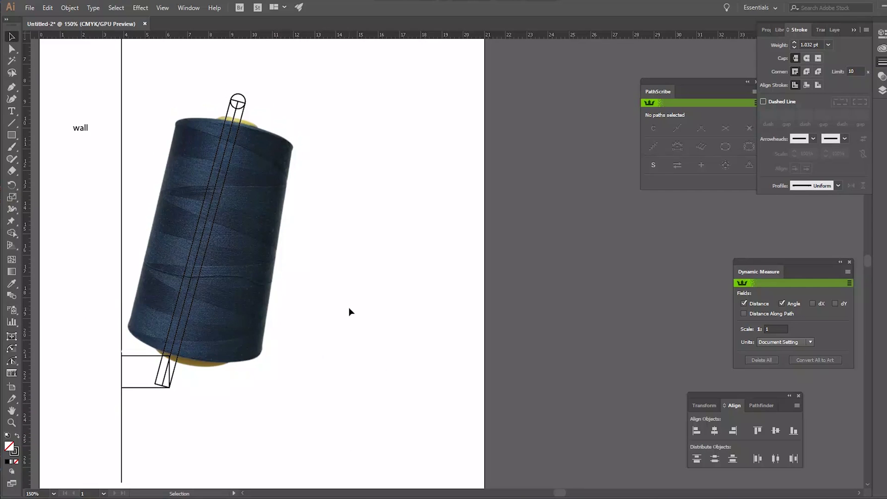
Drag the rod's top points and cap circle down to the cone's top end
left_click(11, 50)
left_click(241, 98)
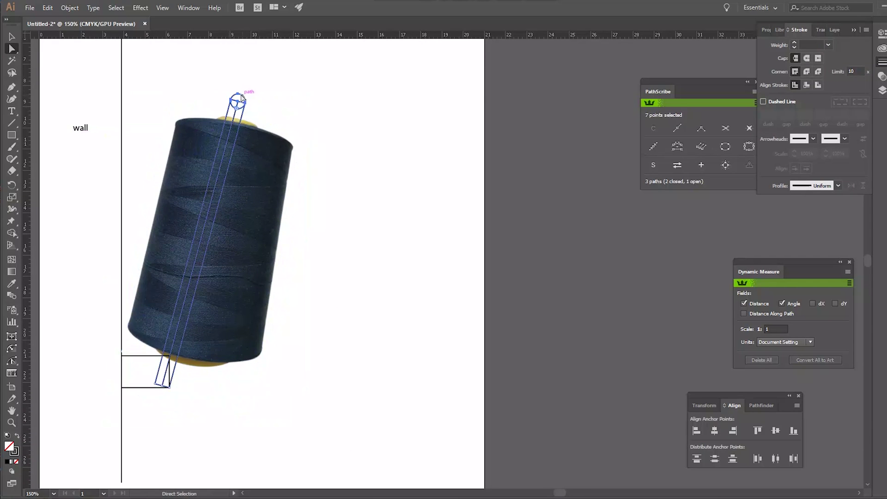
left_click_drag(241, 98, 229, 142)
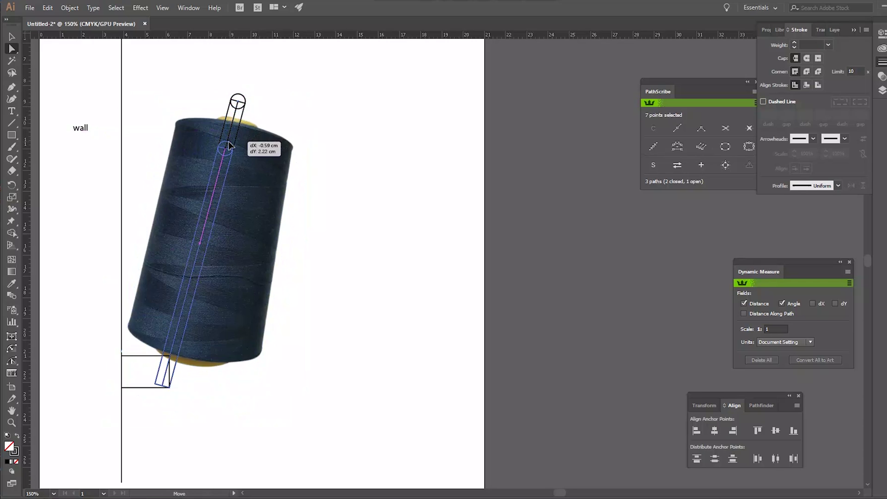
left_click_drag(229, 140, 228, 141)
Delete the thread-cone photo and pull the cap circle's centre point upward
key("v")
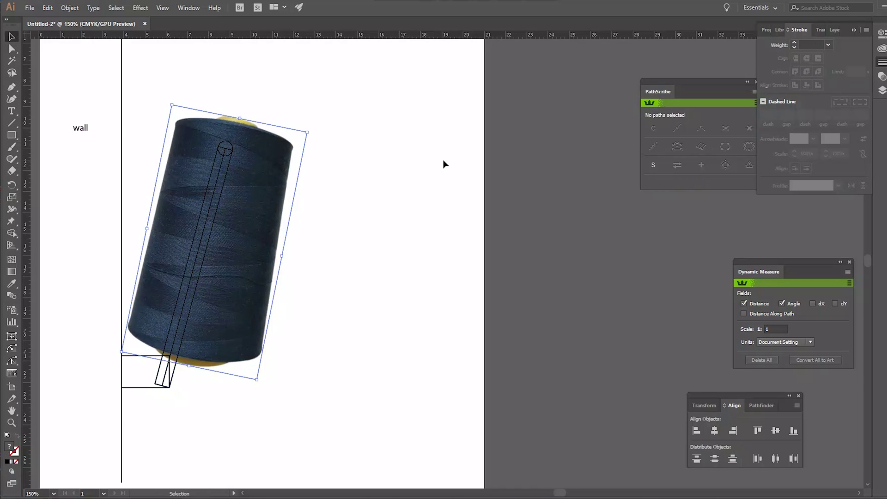
key("Delete")
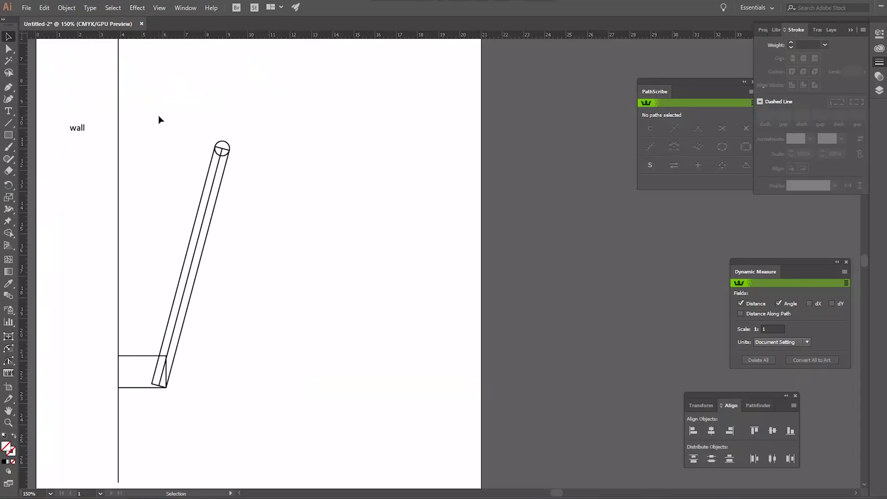
left_click(13, 45)
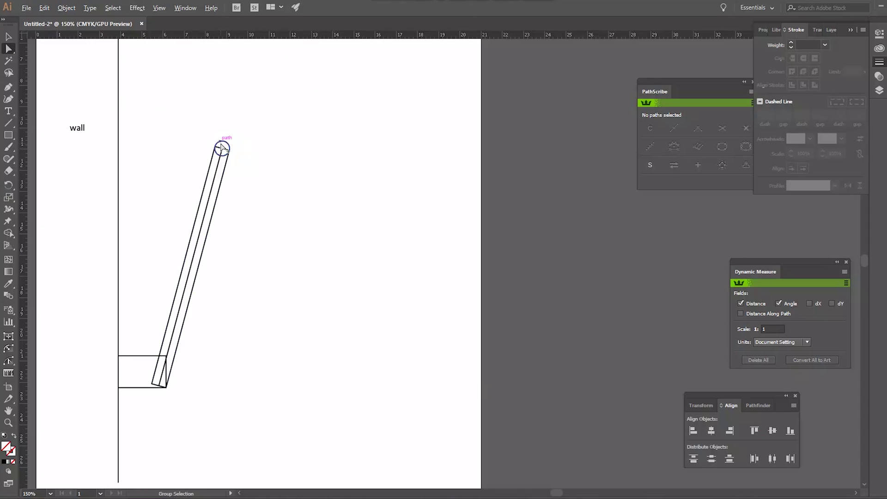
scroll(221, 144, "up", 5, "alt")
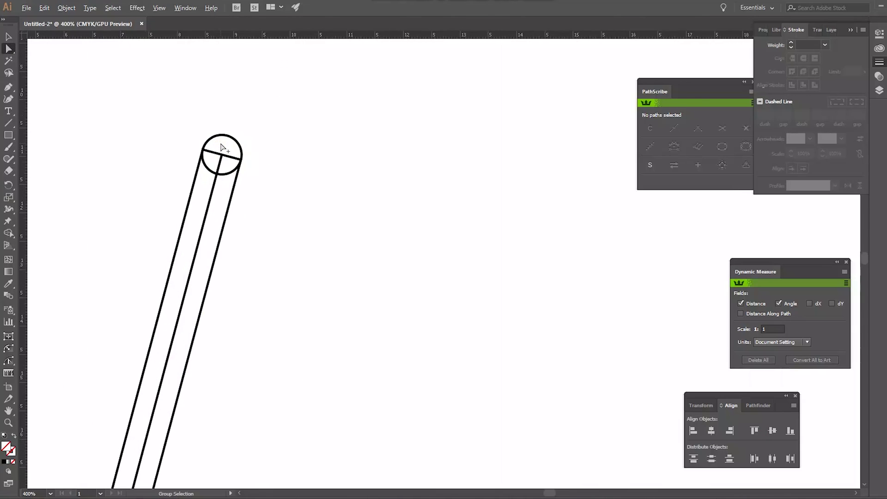
left_click(223, 168)
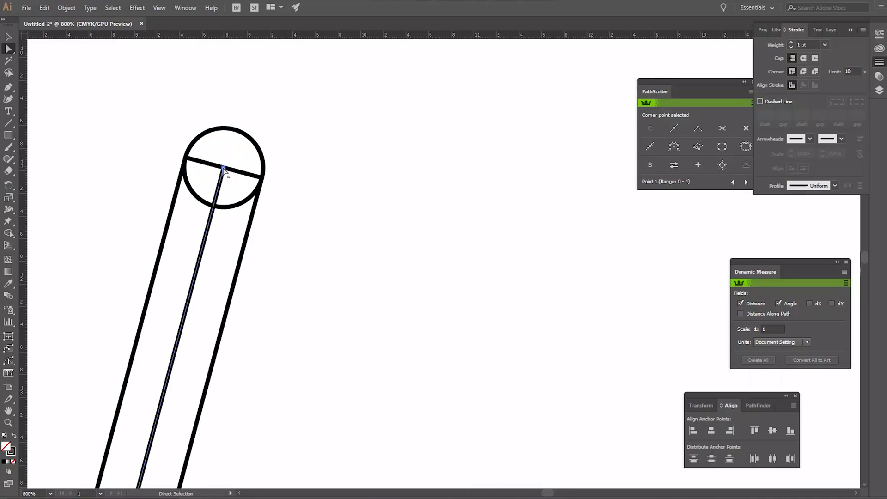
left_click_drag(223, 169, 237, 123)
key("ctrl+minus")
key("ctrl+minus")
scroll(272, 225, "down", 4)
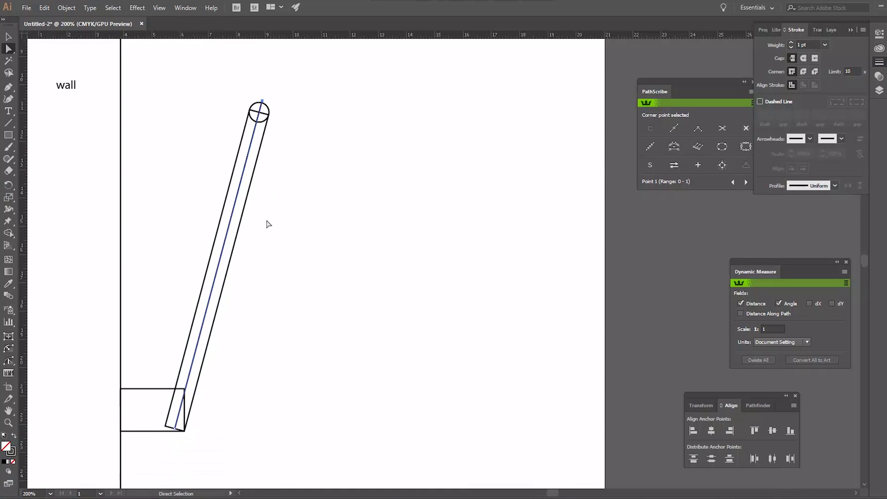
Move the small rectangle 0.68 cm left so it straddles the wall line
left_click(9, 36)
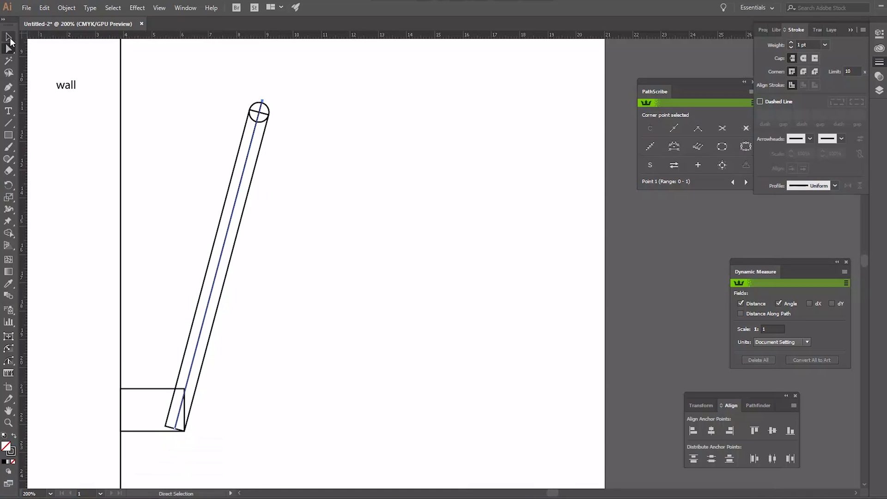
left_click(167, 284)
left_click(158, 389)
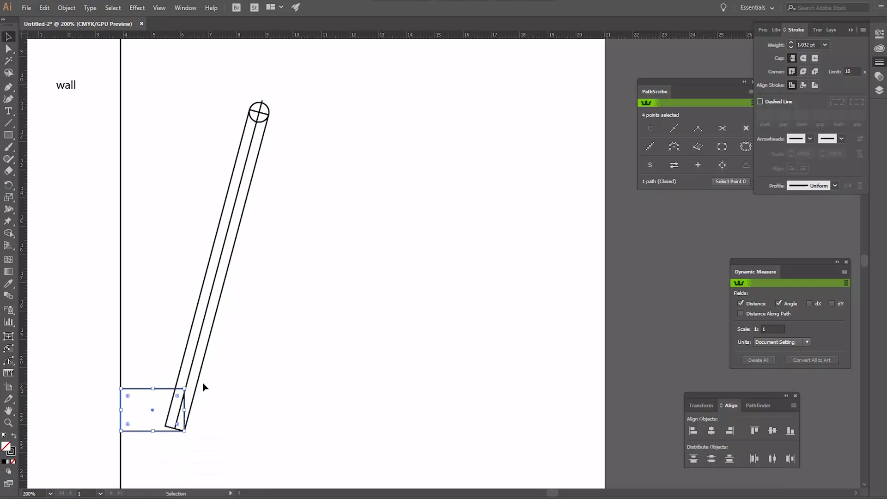
left_click_drag(142, 391, 93, 391)
Merge the slanted pole pieces and cap into one outline with Shape Builder
left_click(245, 165)
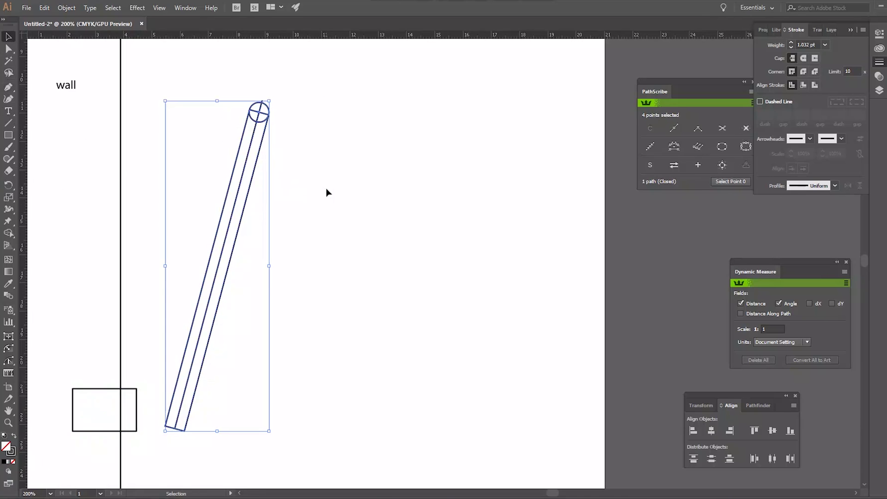
left_click(9, 233)
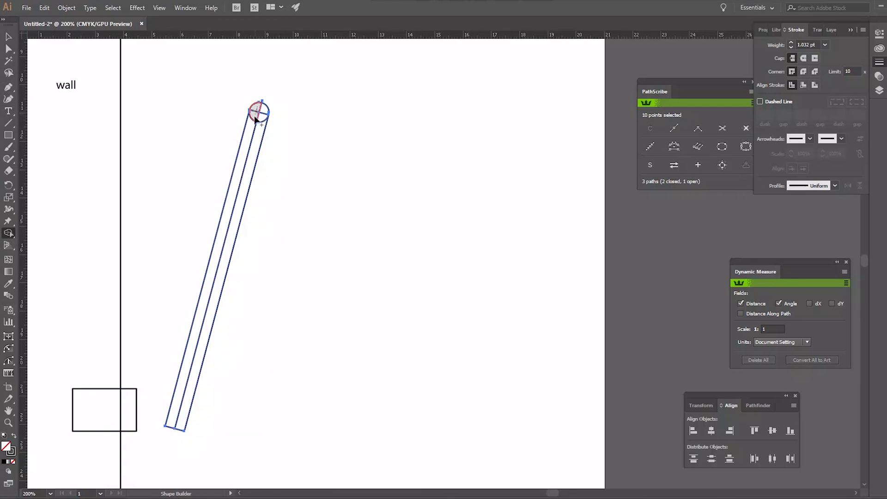
left_click(249, 132)
left_click(8, 36)
left_click(264, 105)
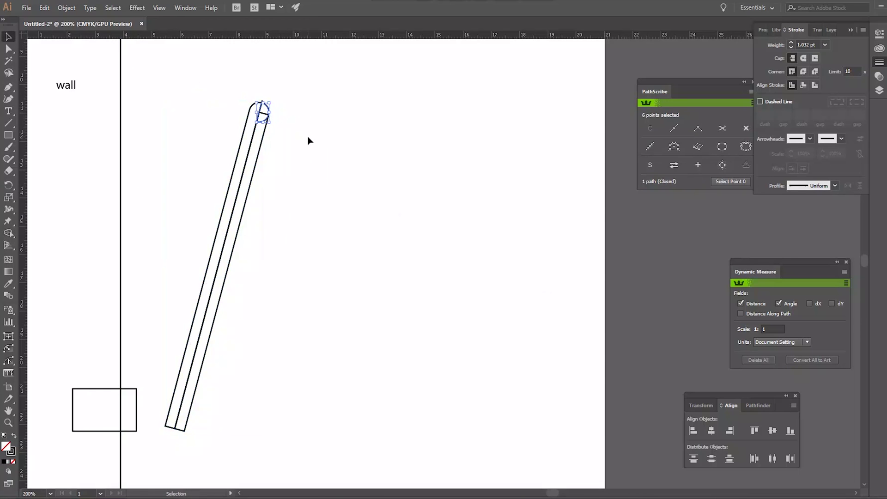
Delete the wall line, rectangle and label, then export the pole as dowel in DXF format
left_click_drag(44, 69, 148, 428)
key("Delete")
left_click(27, 8)
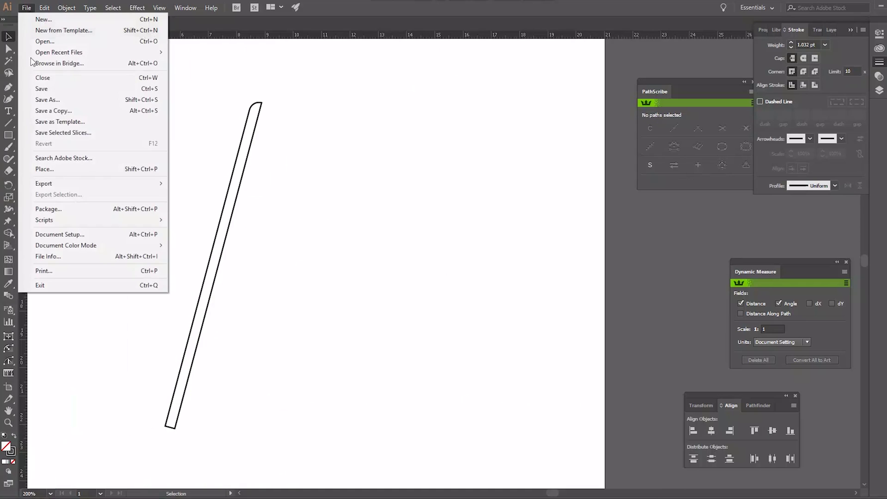
mouse_move(129, 225)
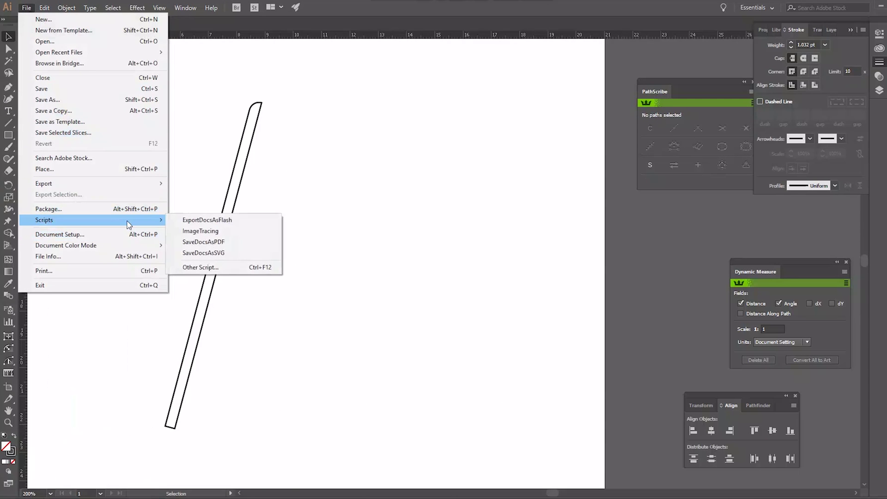
mouse_move(134, 184)
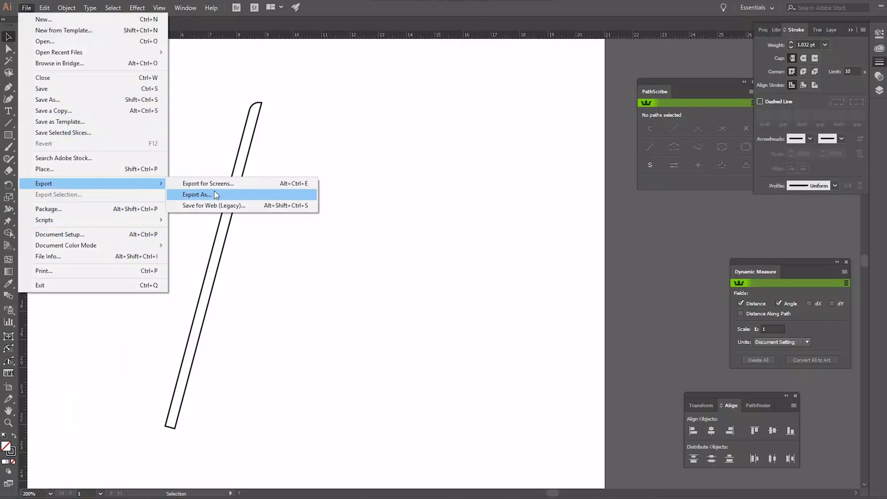
left_click(212, 195)
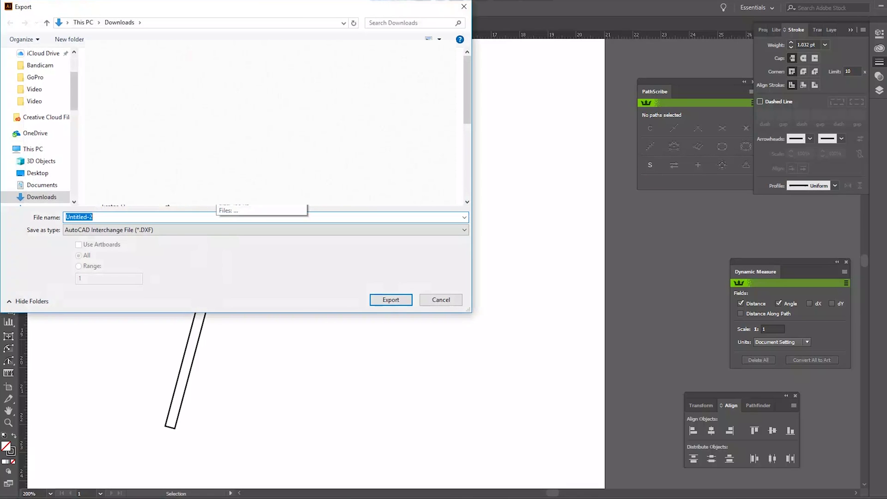
type("dowel")
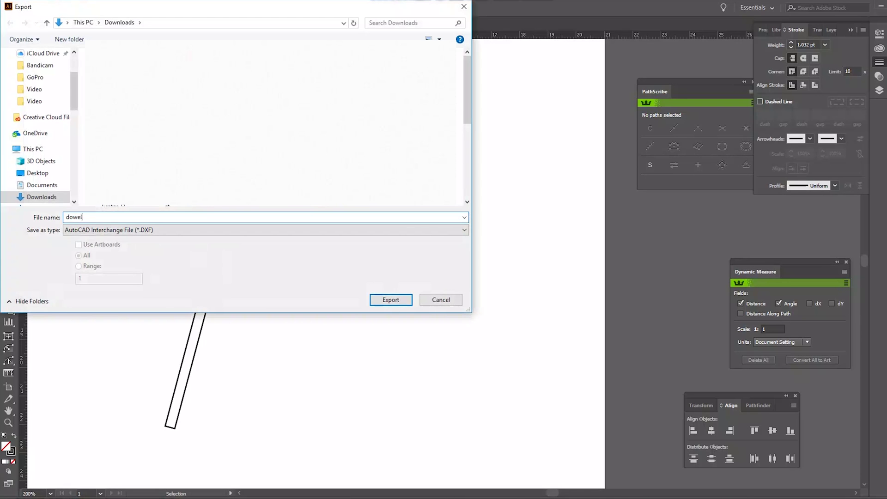
left_click(397, 301)
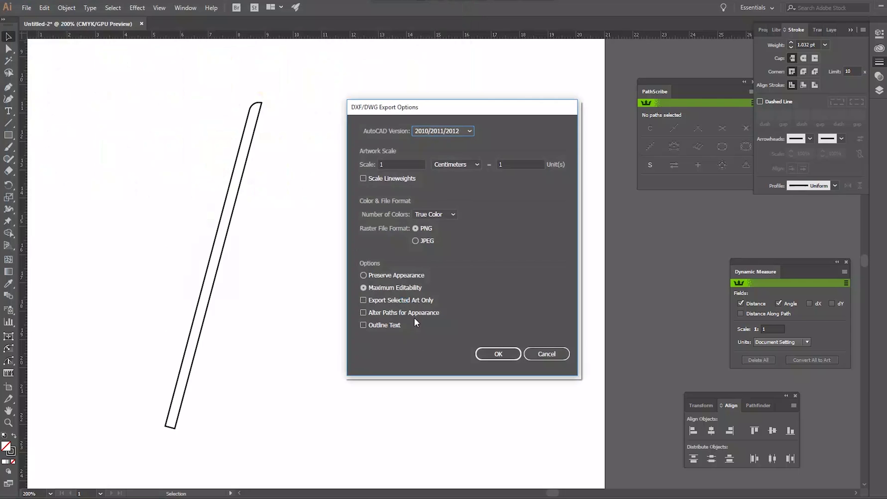
Set the DXF export units to Inches at scale 1 and confirm
left_click(476, 165)
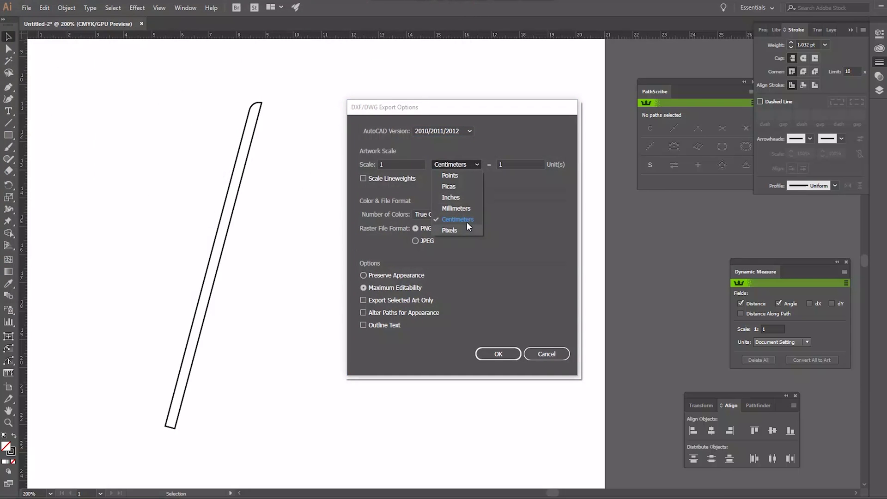
left_click(466, 199)
left_click(411, 165)
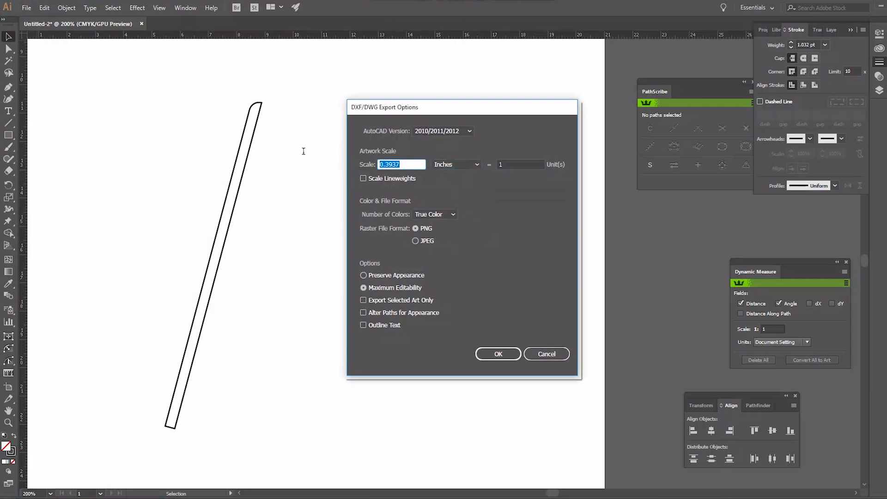
type("1")
left_click(492, 353)
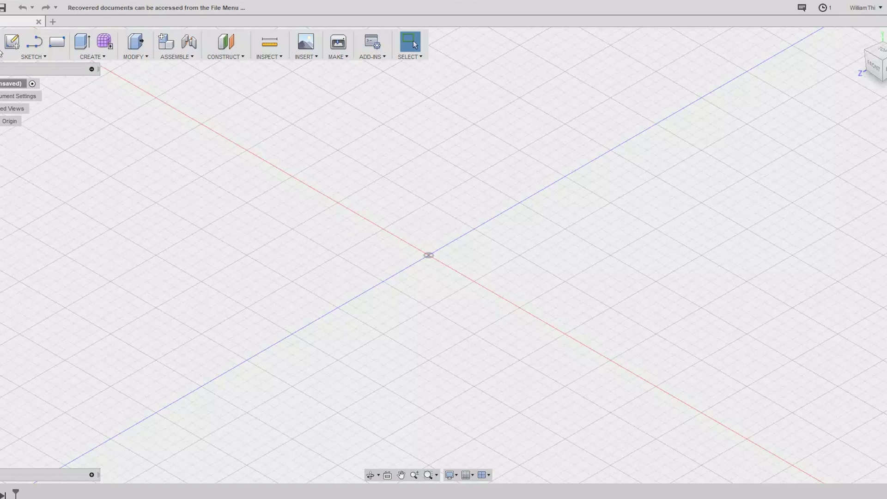
Insert dowel.dxf into a sketch on the XY origin plane
left_click(3, 8)
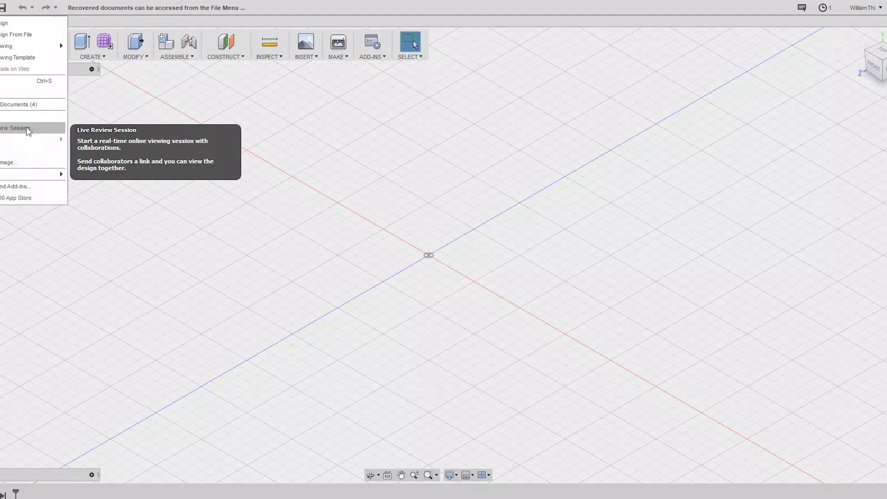
left_click(309, 5)
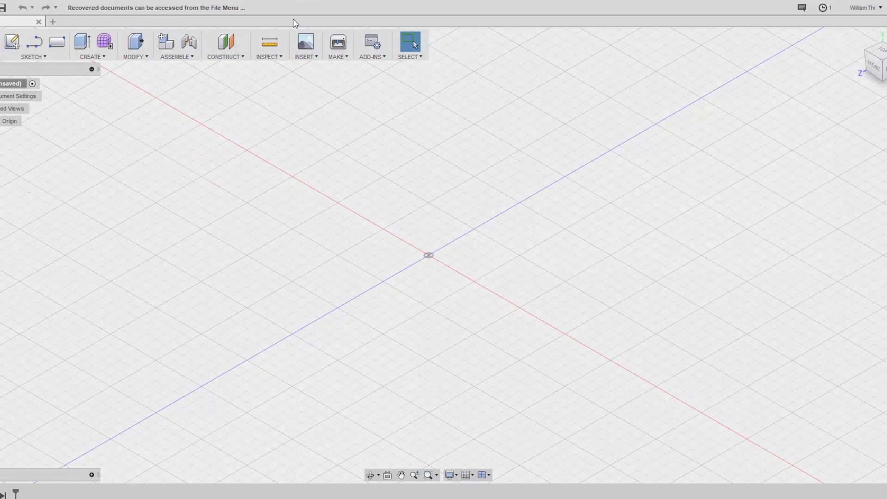
left_click(305, 56)
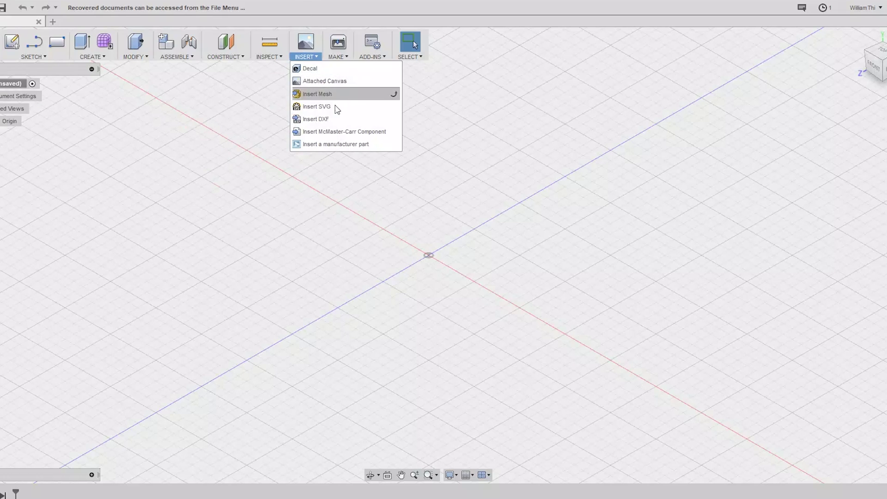
left_click(336, 119)
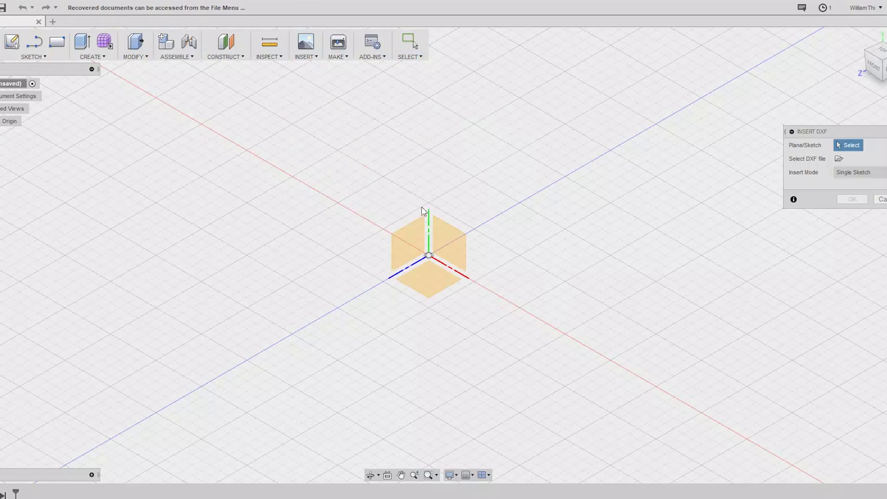
left_click(452, 248)
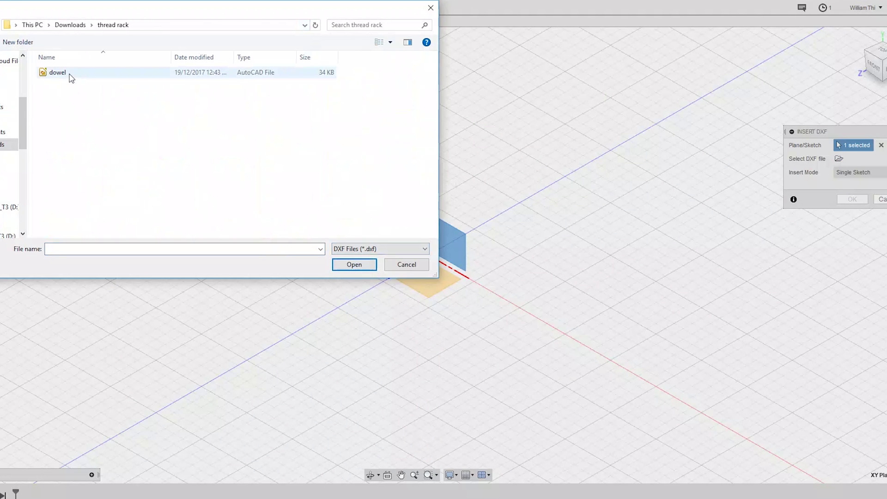
left_click(71, 74)
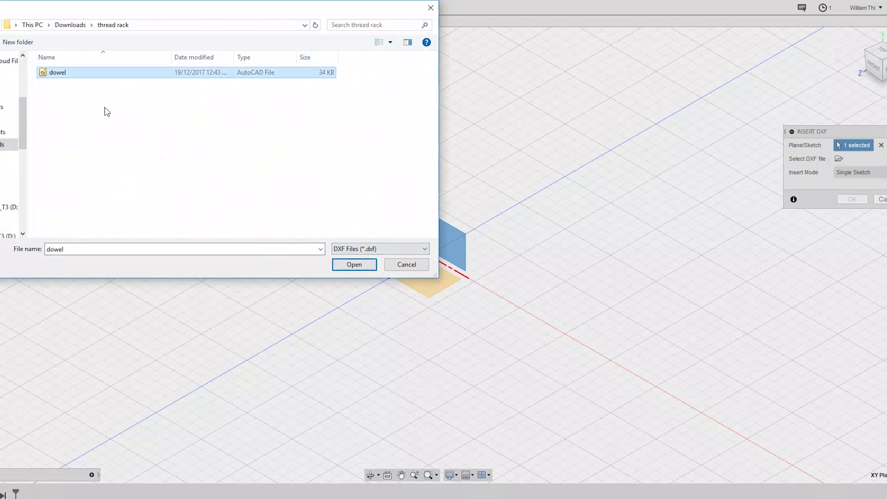
left_click(354, 264)
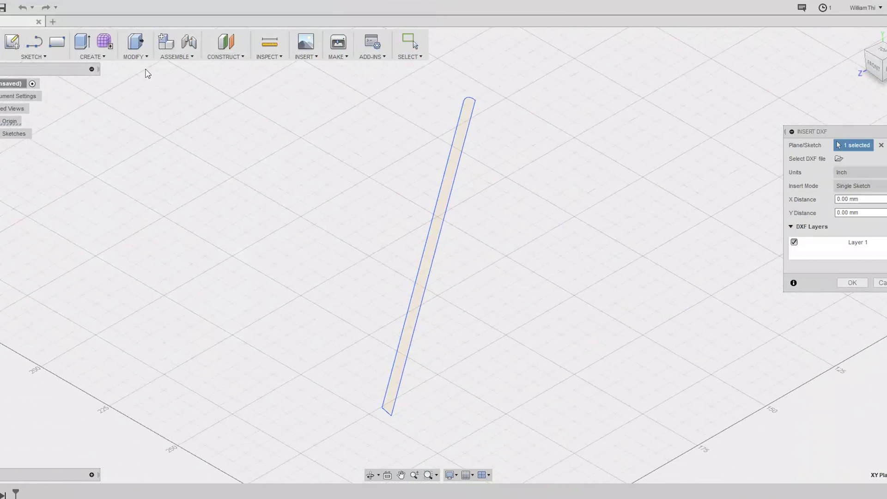
Revolve the dowel outline 360° about its edge into a solid domed dowel
left_click(100, 58)
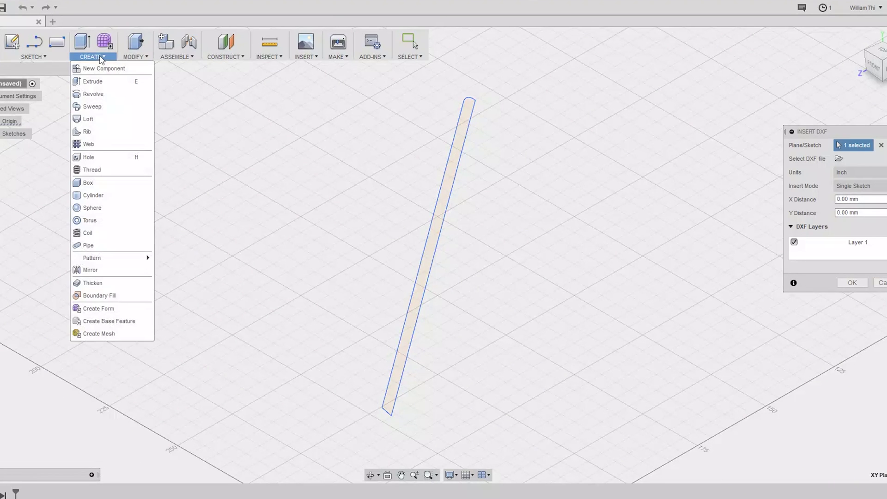
left_click(117, 95)
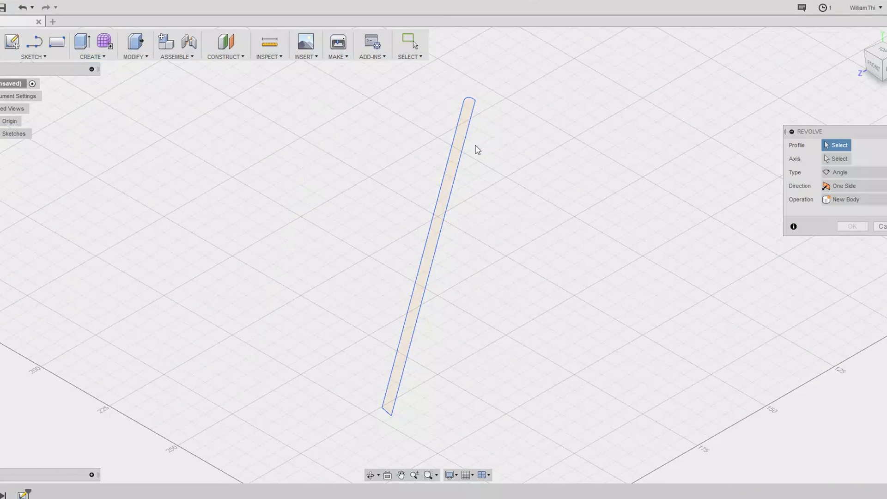
left_click(461, 136)
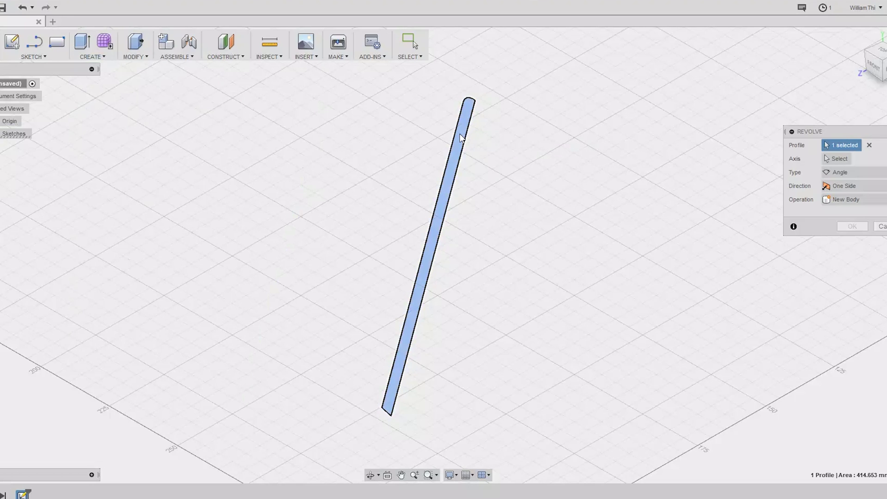
left_click(804, 158)
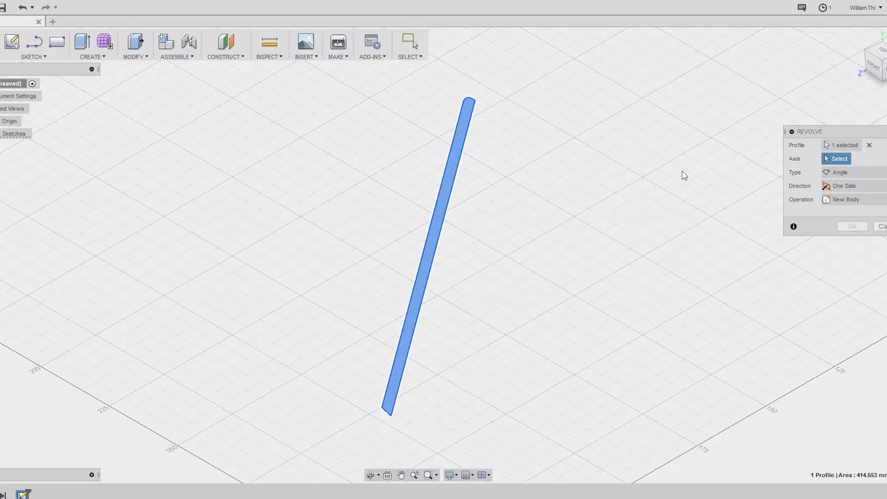
left_click(465, 146)
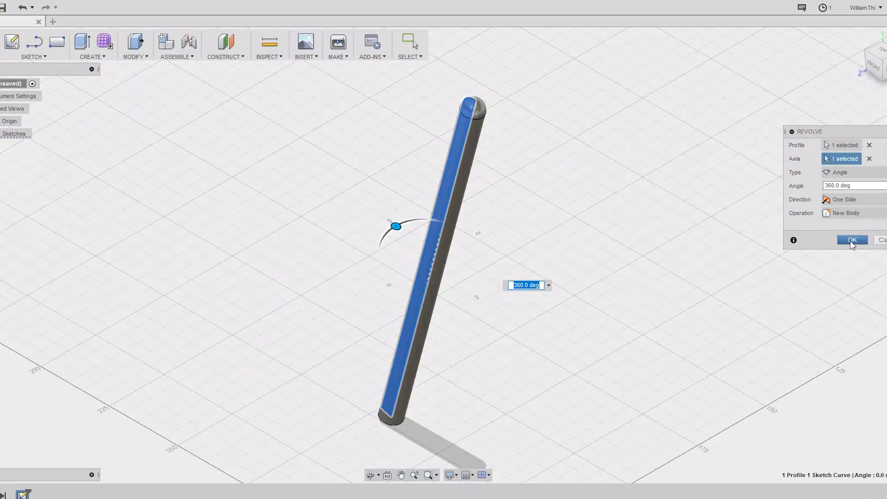
left_click(852, 240)
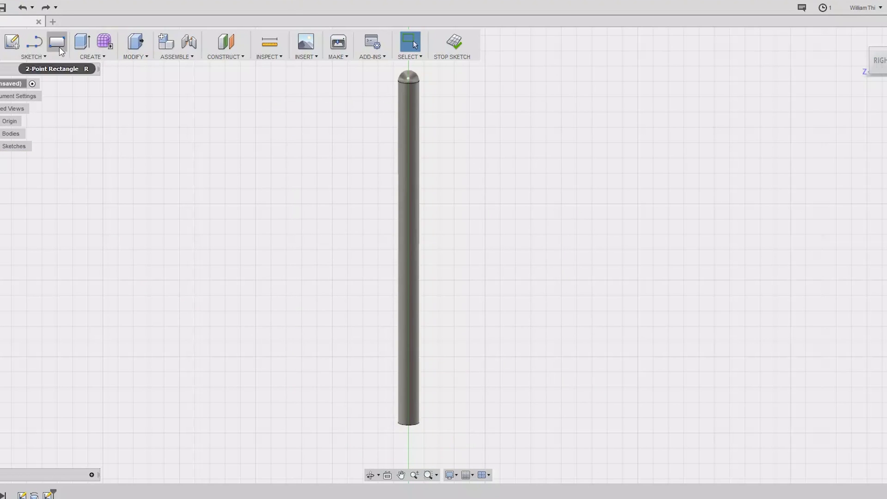
Sketch a 30 × 15 mm base-plate rectangle below the dowel
left_click(58, 46)
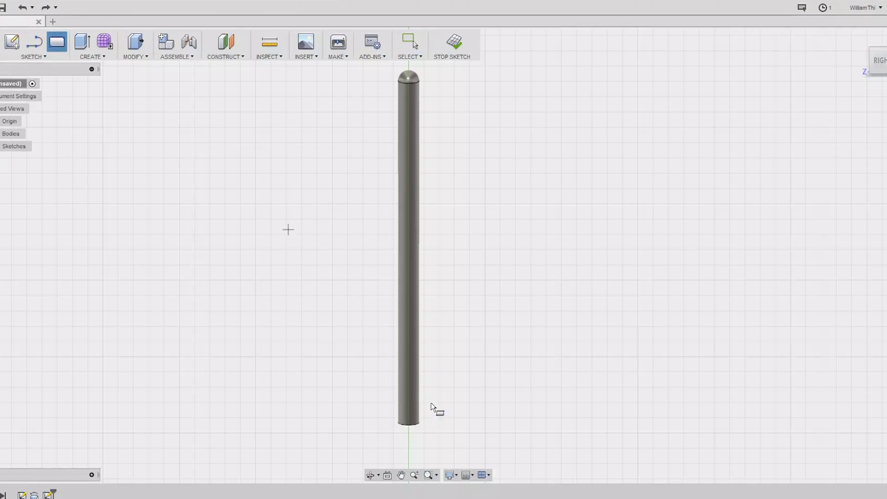
left_click(362, 433)
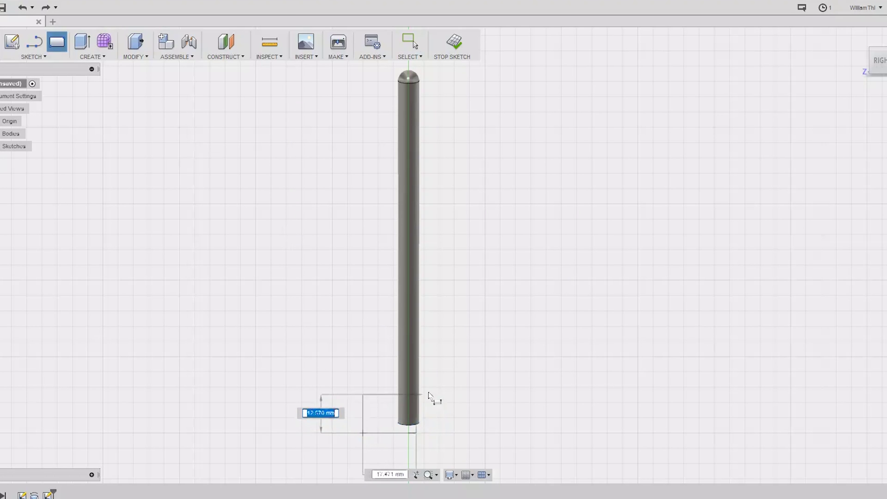
left_click(454, 388)
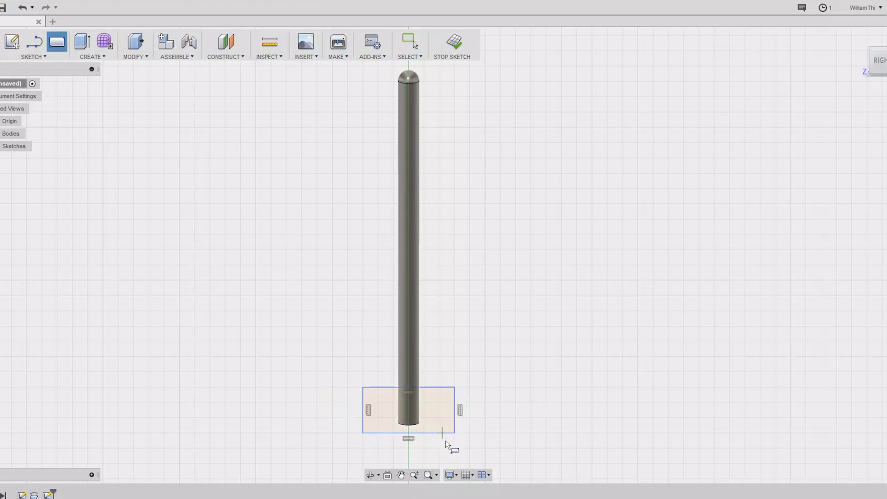
Extrude the base-plate rectangle 2 mm into a solid block
left_click(107, 60)
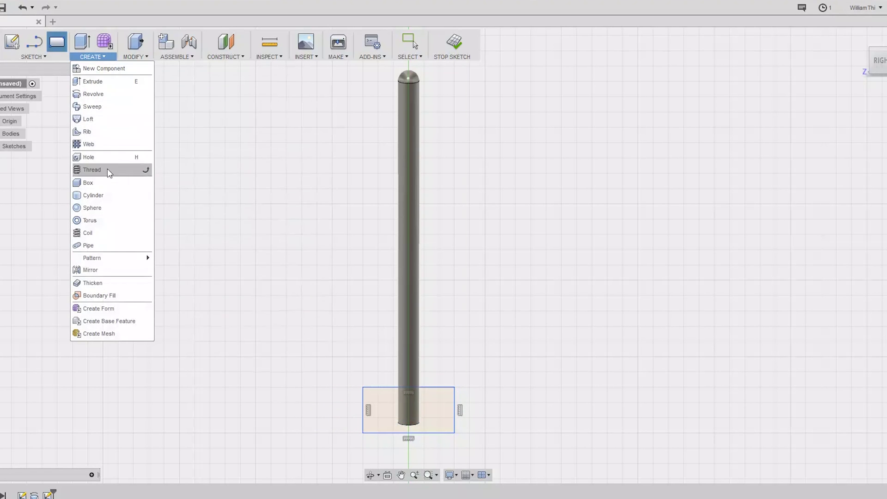
left_click(117, 83)
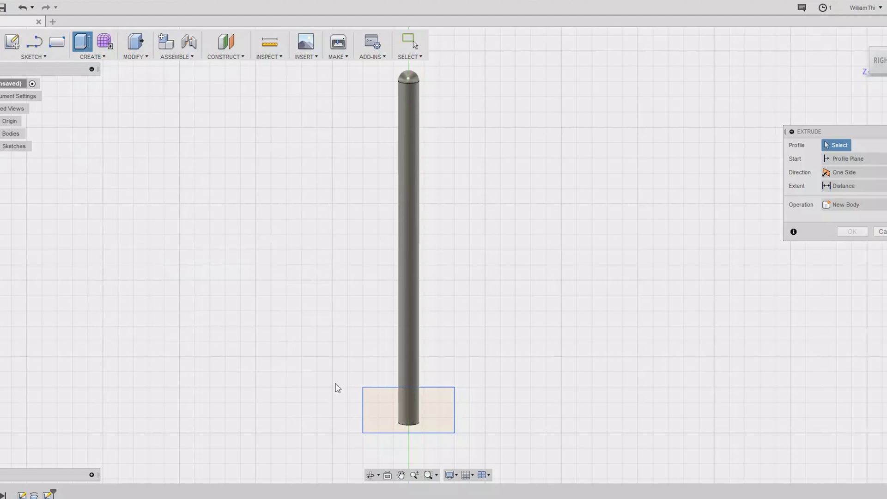
left_click(377, 401)
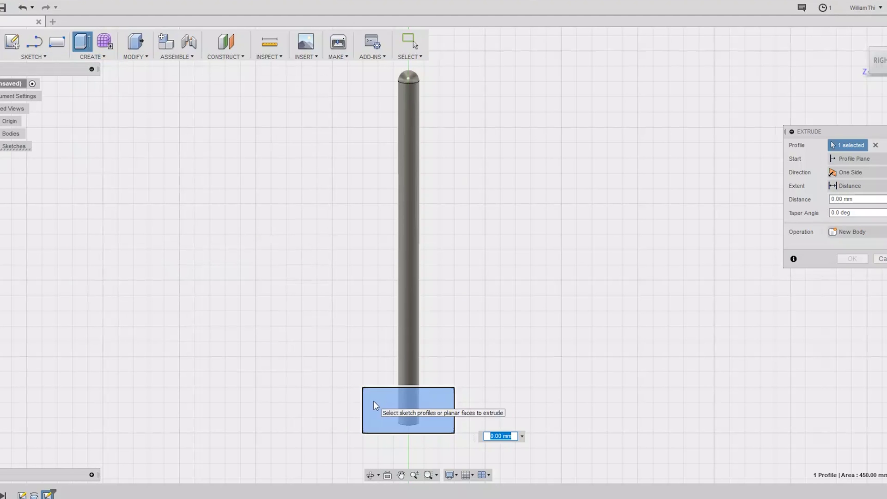
type("2")
key("Return")
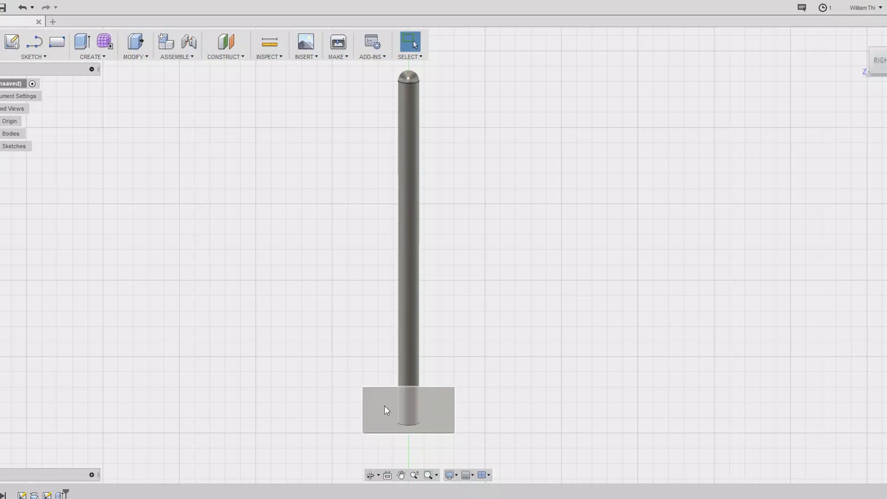
Sketch a 7 × 15 mm rectangle on the base block's face under the rod
key("r")
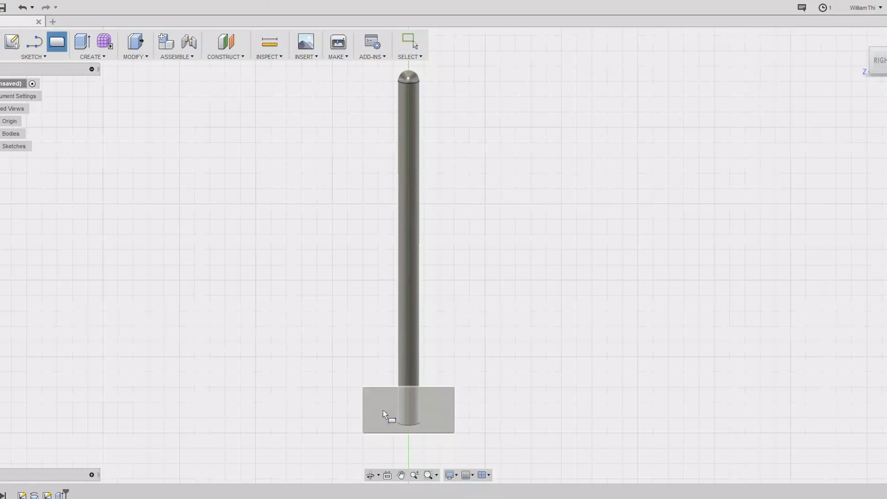
middle_click_drag(384, 411, 430, 256)
left_click(498, 260)
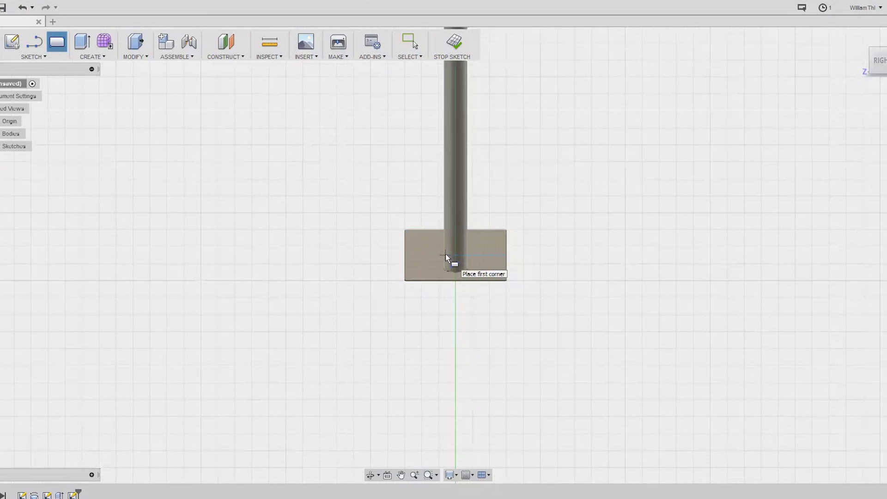
scroll(446, 253, "up", 3)
scroll(445, 254, "up", 3)
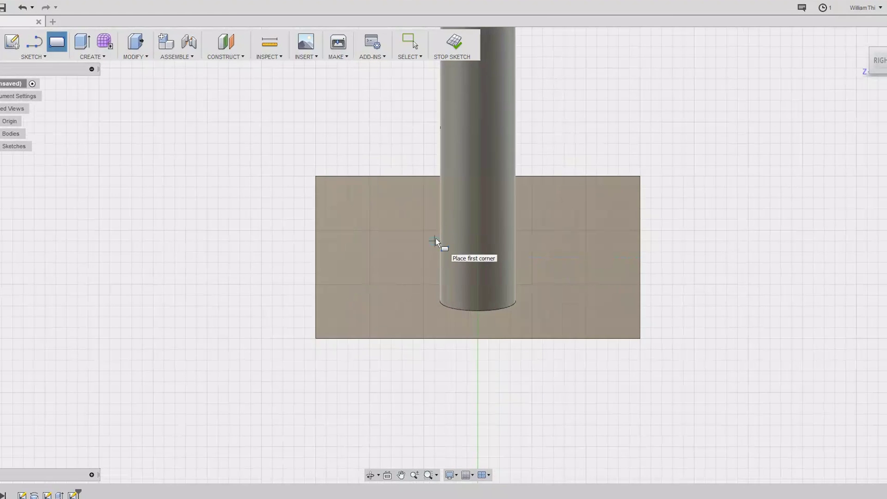
left_click(440, 177)
key("Tab")
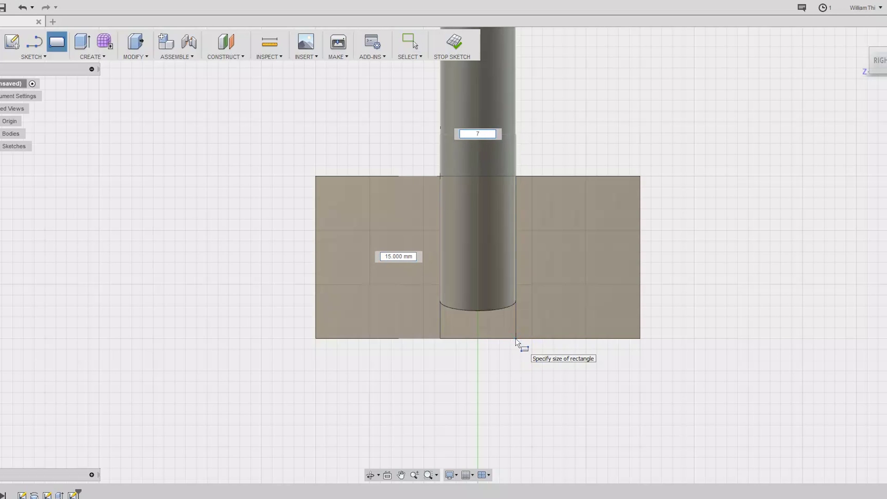
type("7")
key("Return")
key("Escape")
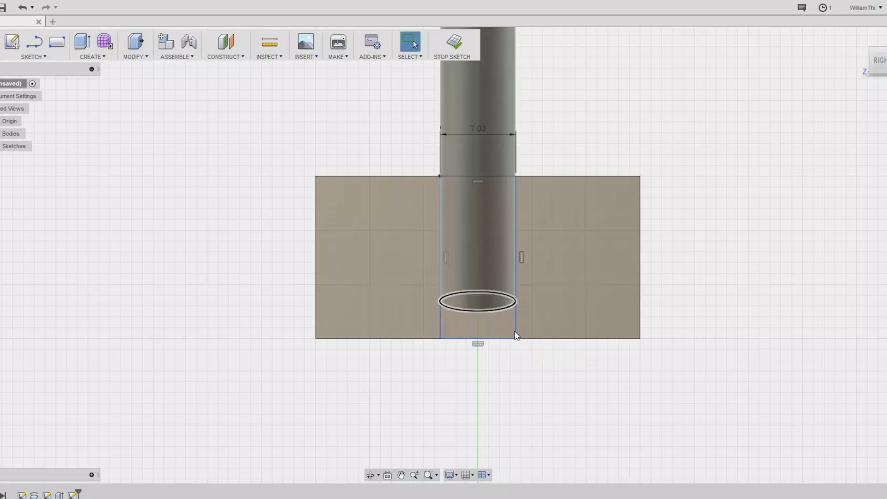
Extrude the 7 mm rectangle 25.5 mm, joined to the body
left_click(110, 62)
left_click(113, 93)
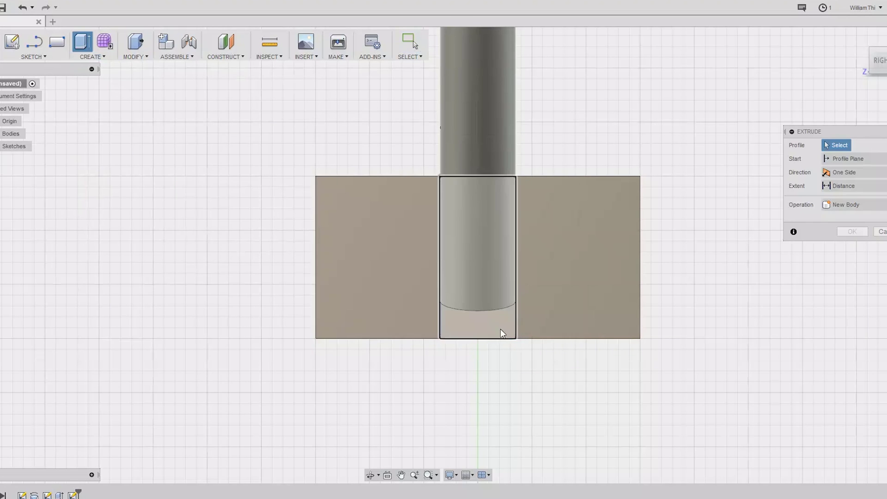
left_click(501, 328)
type("2")
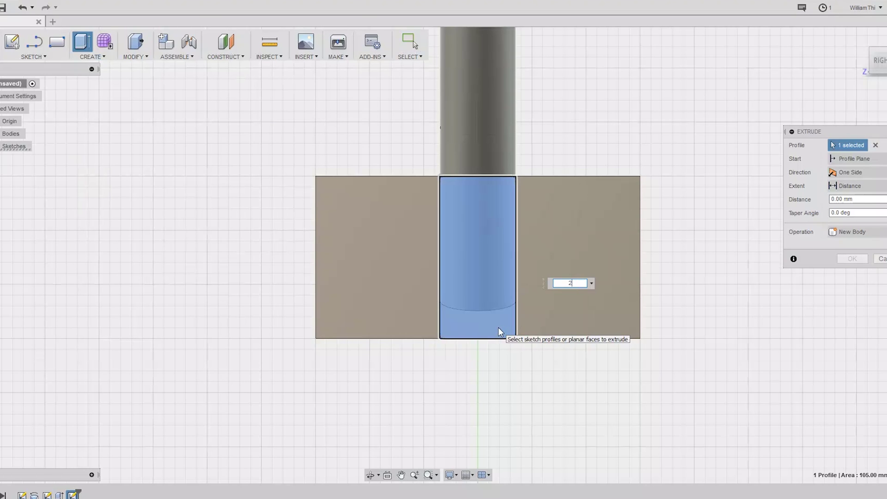
type("5.5")
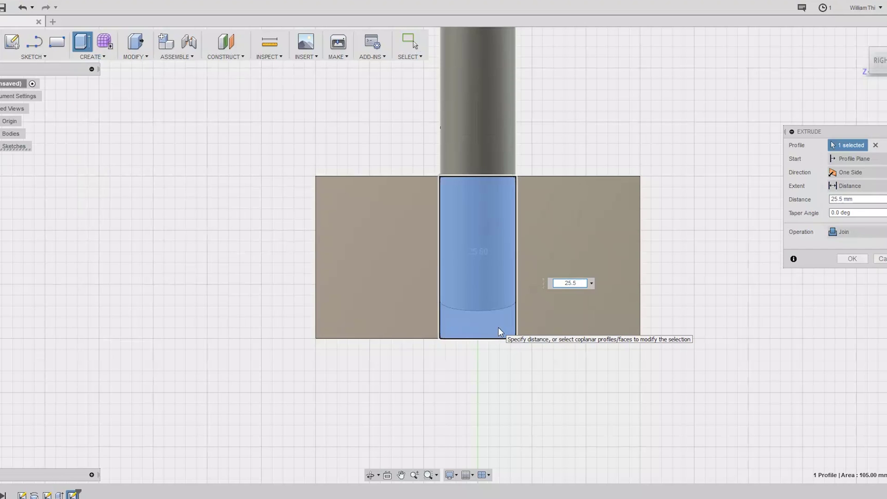
key("Return")
right_click(272, 261)
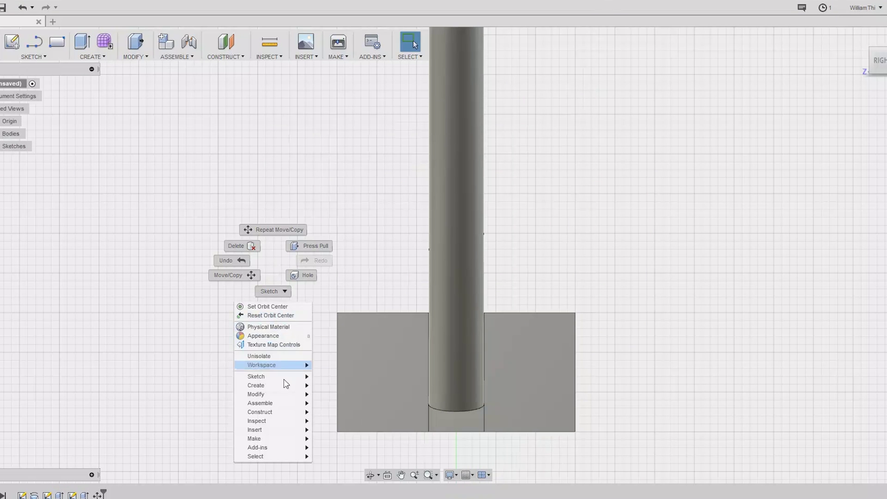
Move the base body down 2.6 mm along Z
left_click(236, 276)
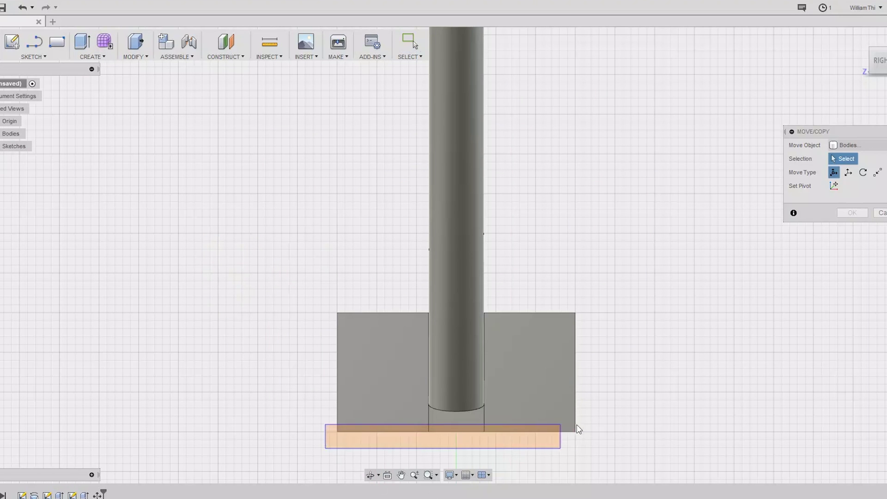
left_click(566, 430)
scroll(566, 430, "up", 3)
type("-2.6")
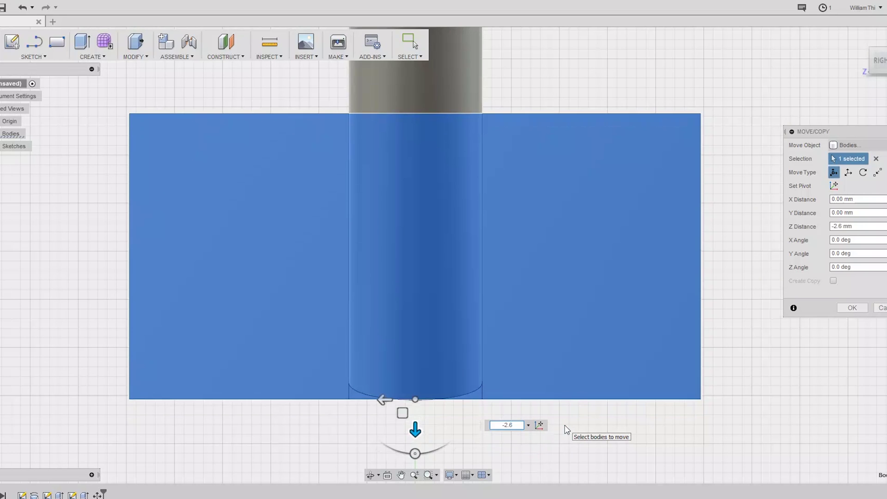
key("Return")
In Front view, move the bracket body -34 mm along X under the angled rod
key("F6")
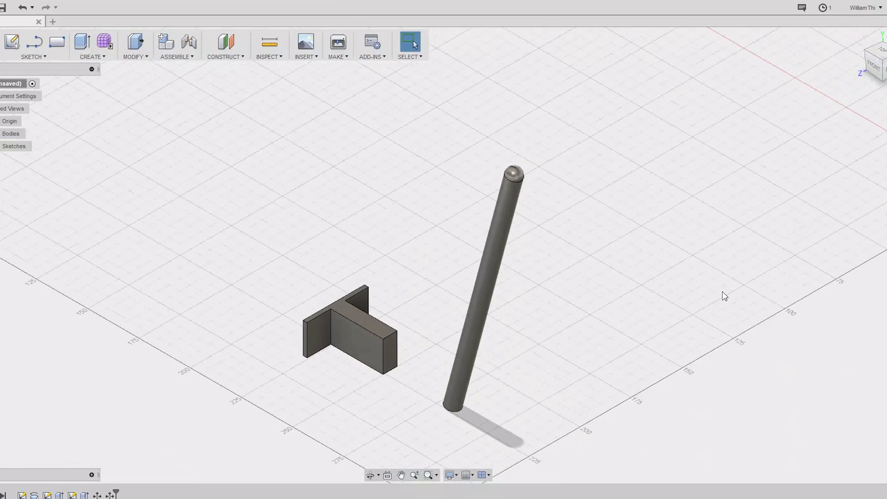
left_click(873, 68)
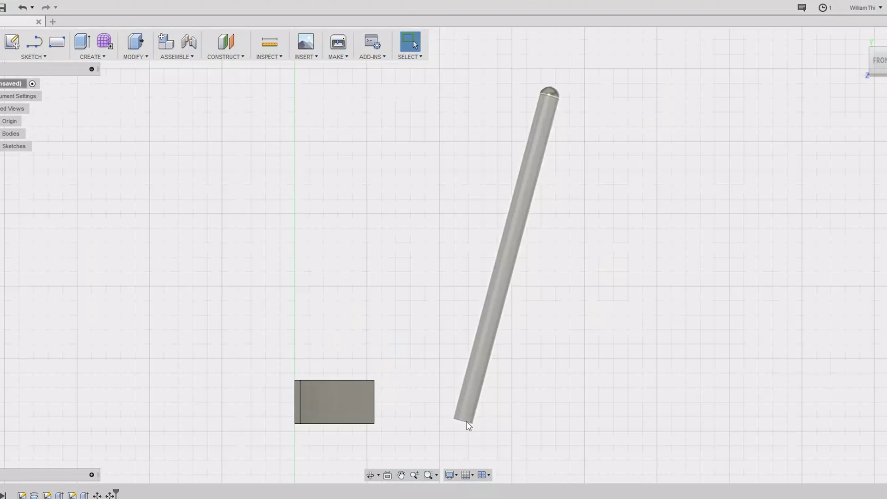
left_click_drag(260, 344, 409, 438)
right_click(353, 402)
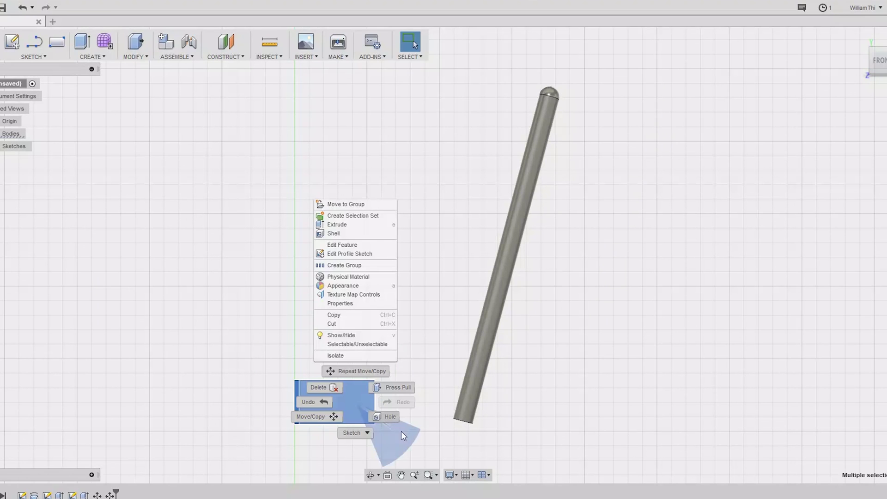
left_click(311, 416)
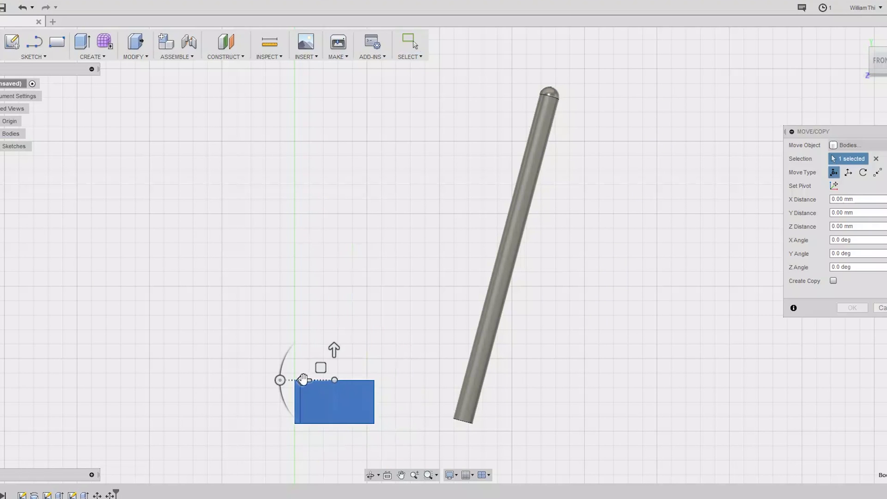
left_click_drag(331, 379, 400, 390)
scroll(481, 426, "up", 8)
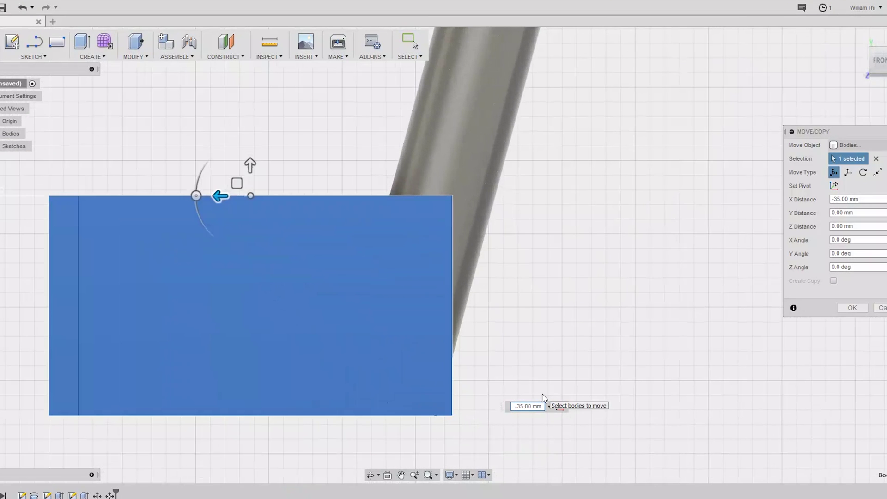
key("Return")
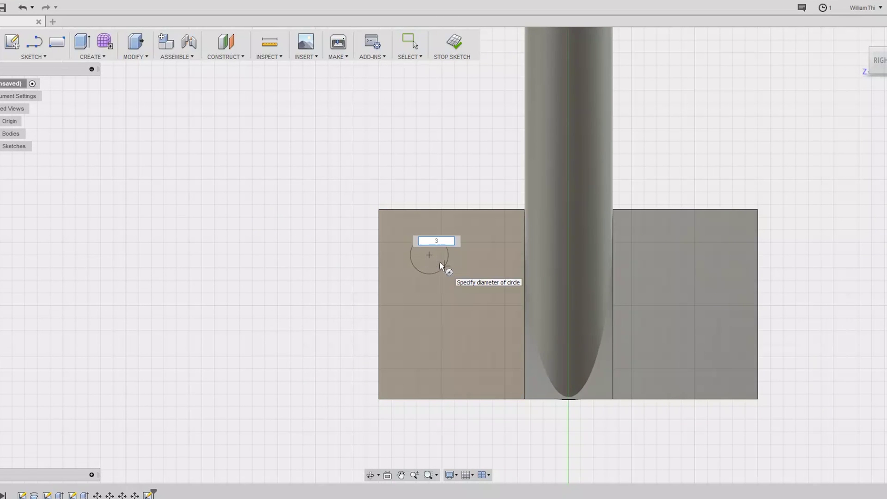
Finish the 3 mm circle sketch and extrude it as a 4 mm cut through the first flange
key("Escape")
left_click(429, 255)
middle_click_drag(758, 257, 80, 54, "shift")
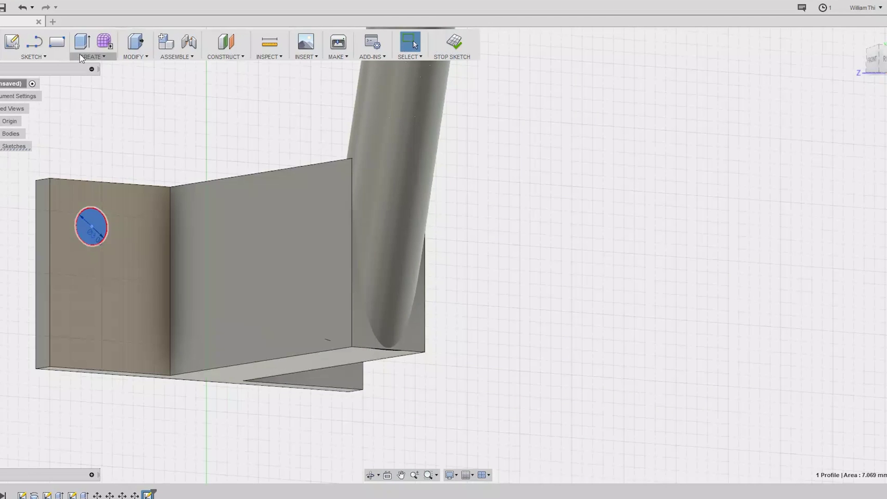
left_click(90, 57)
left_click(91, 82)
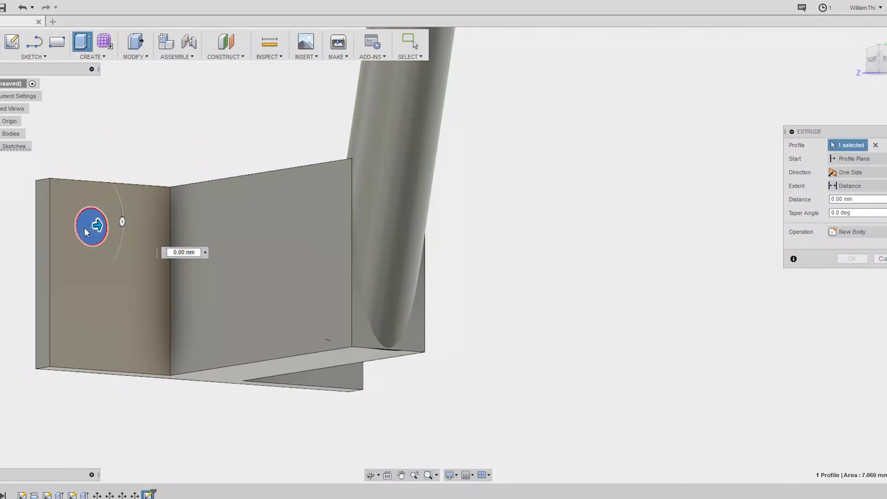
left_click(113, 271)
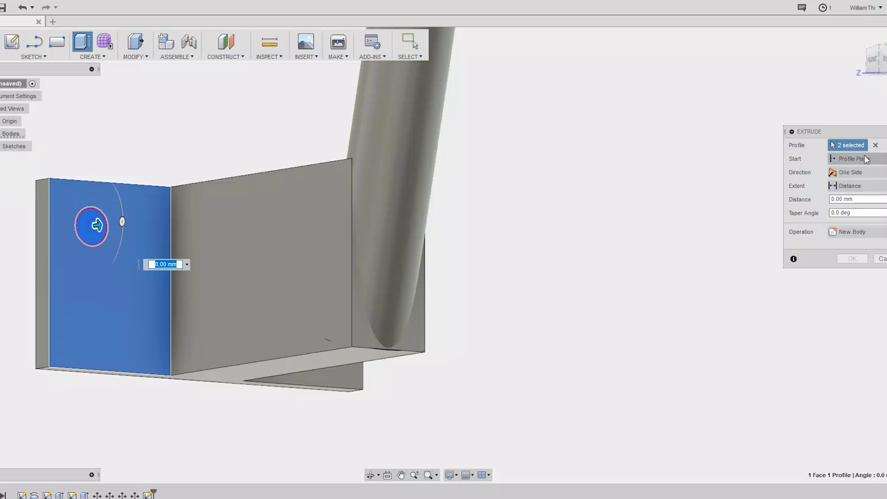
left_click(102, 228)
left_click(102, 228)
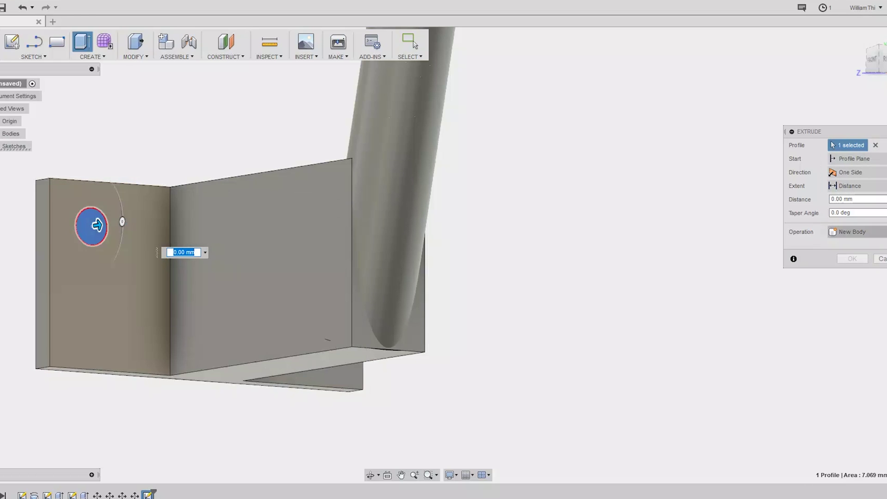
left_click_drag(97, 225, 77, 233)
key("Return")
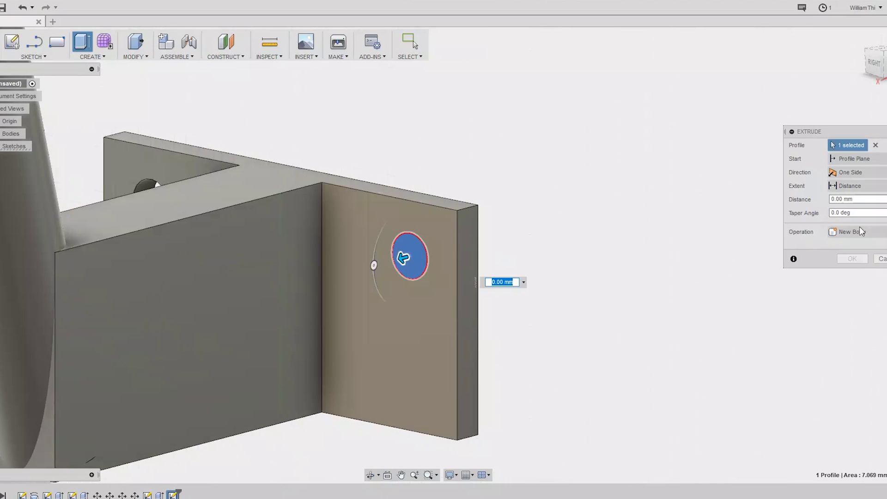
Cut the second 3 mm circle through the opposite flange
left_click_drag(402, 257, 455, 243)
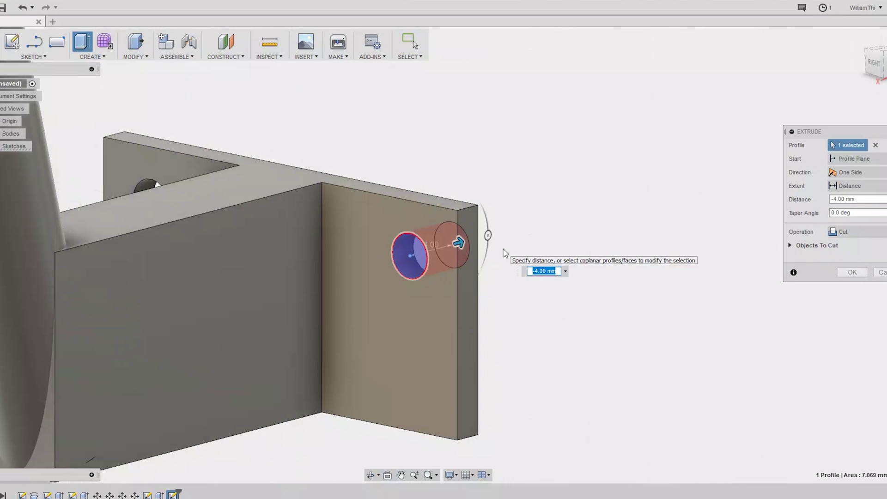
key("Return")
scroll(492, 333, "down", 5)
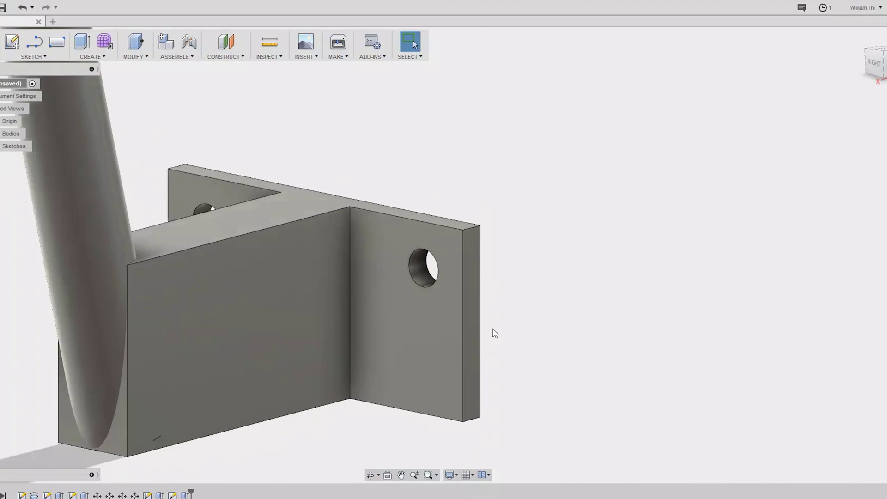
Orbit around the finished hook to inspect it, then show the MAKE options including 3D Print
middle_click_drag(535, 290, 560, 316)
left_click(370, 475)
scroll(511, 332, "down", 4)
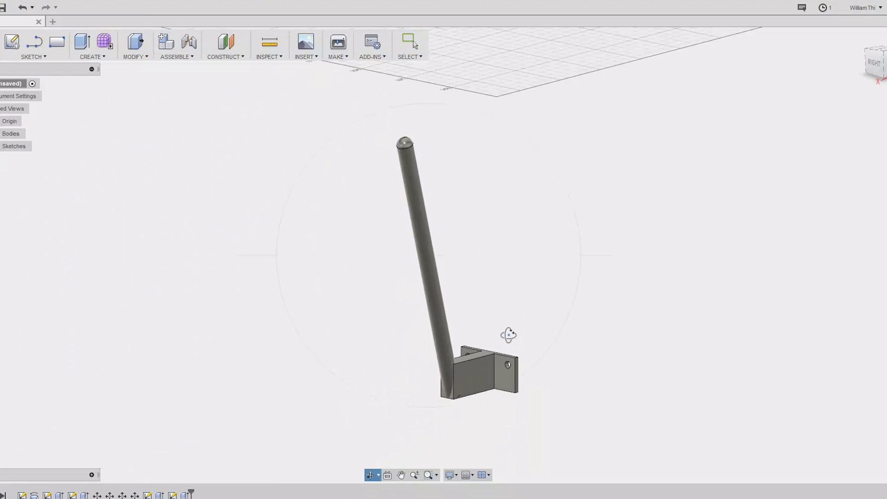
mouse_move(549, 372)
left_mouse_down()
mouse_move(677, 374)
mouse_move(605, 392)
mouse_move(535, 374)
left_mouse_up()
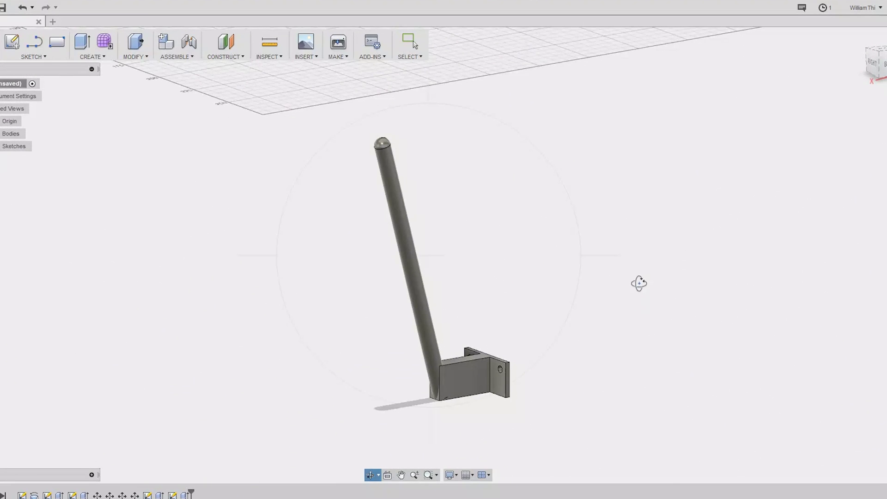
left_click(349, 61)
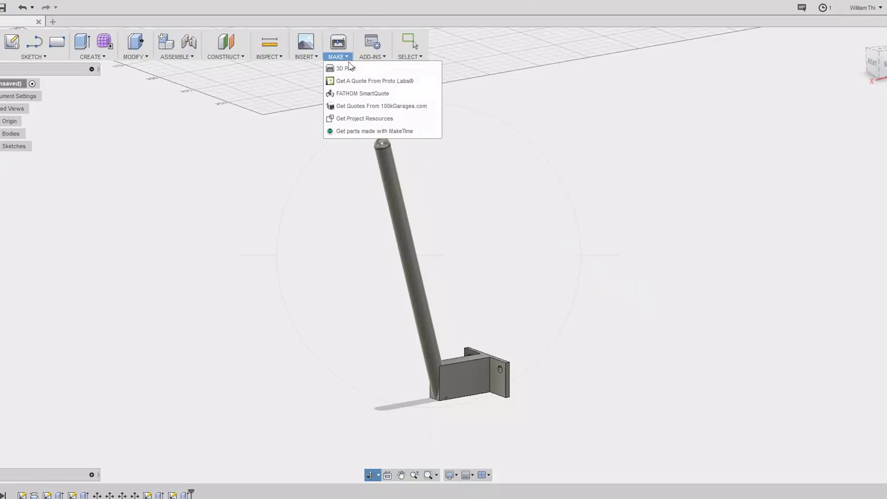